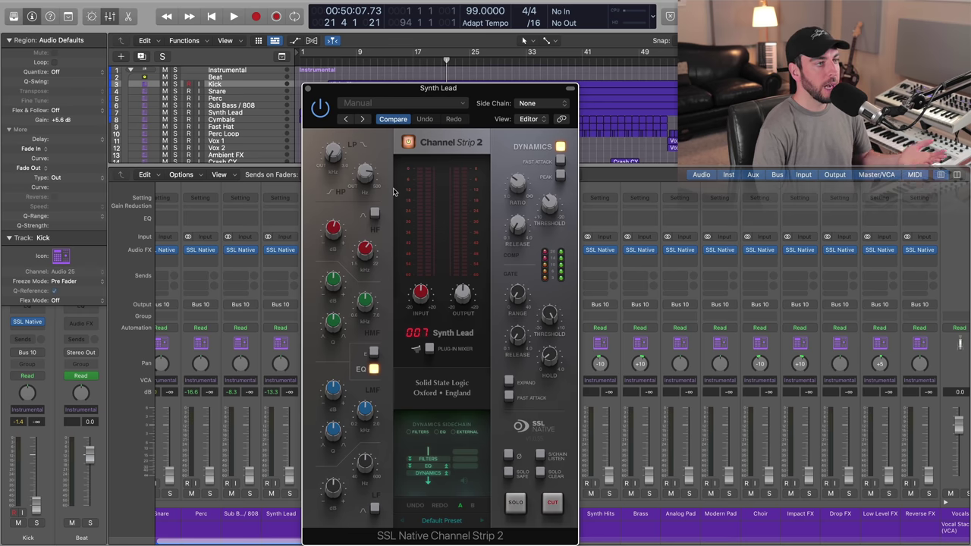
Step: Close the Synth Lead channel strip plug-in and look over the instrumental channels in the mixer
click(308, 90)
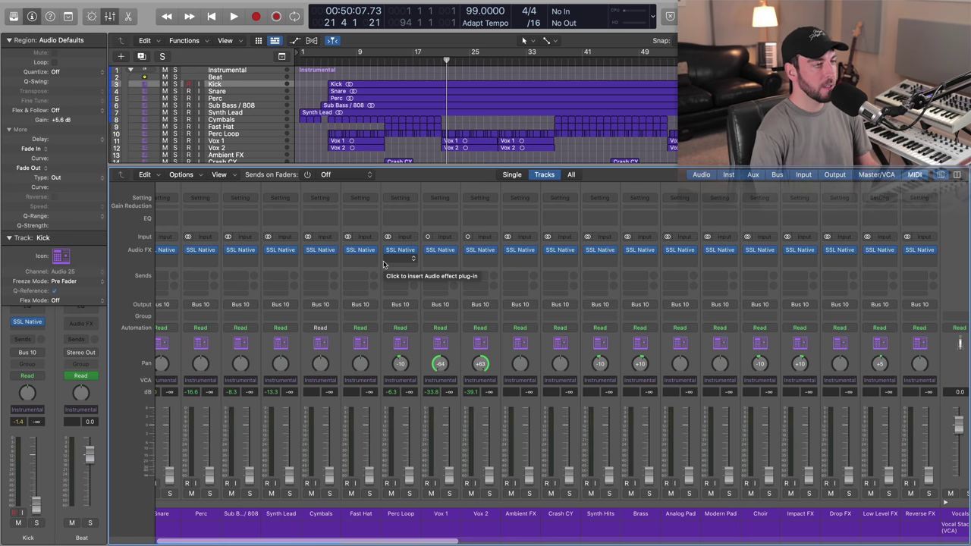
drag(400, 541, 411, 542)
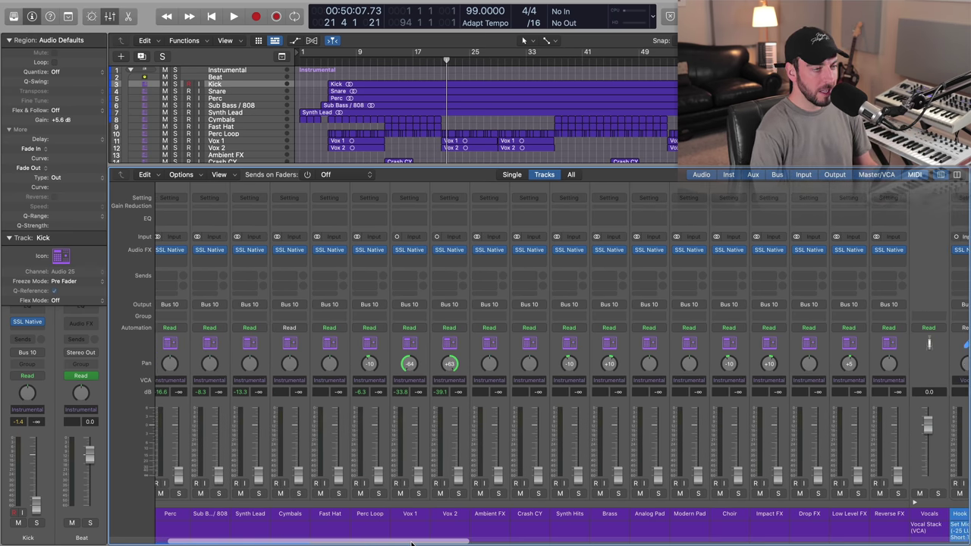
click(423, 155)
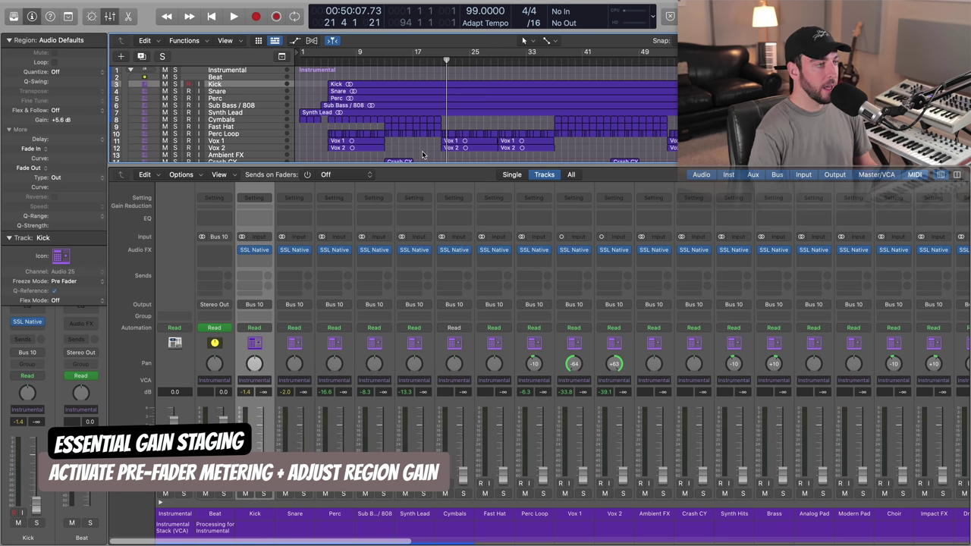
scroll(347, 544, right, 5)
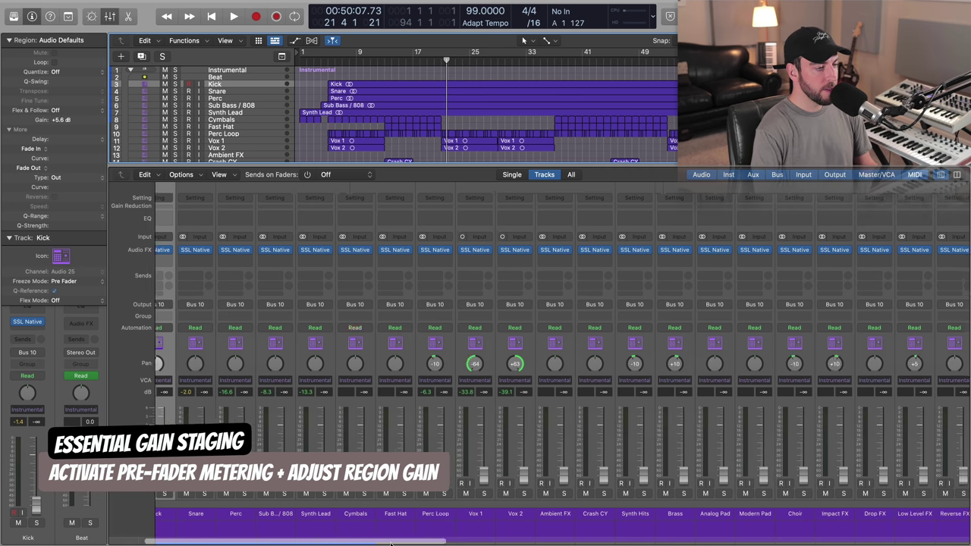
scroll(396, 455, left, 5)
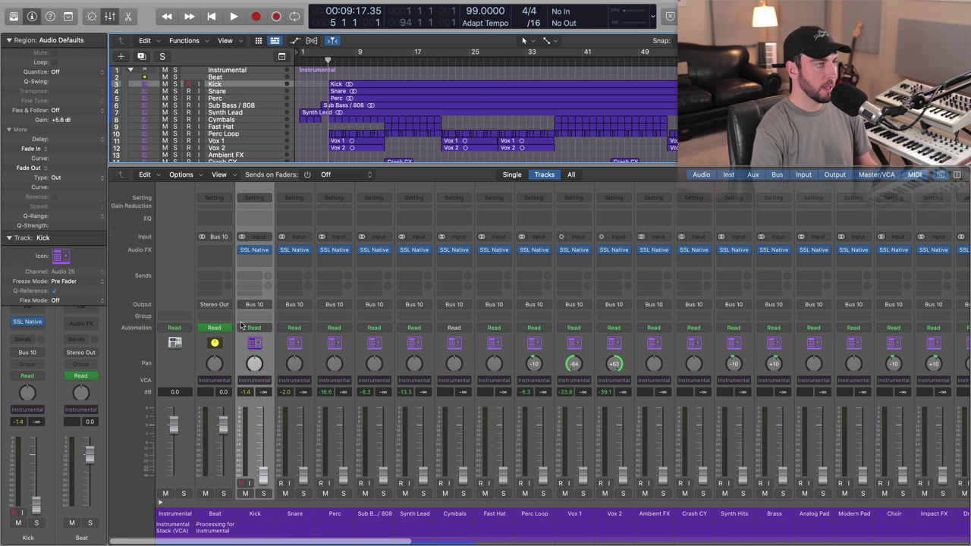
Step: Play the song briefly to check the channel meters, and select the Kick region to view its gain setting
key(space)
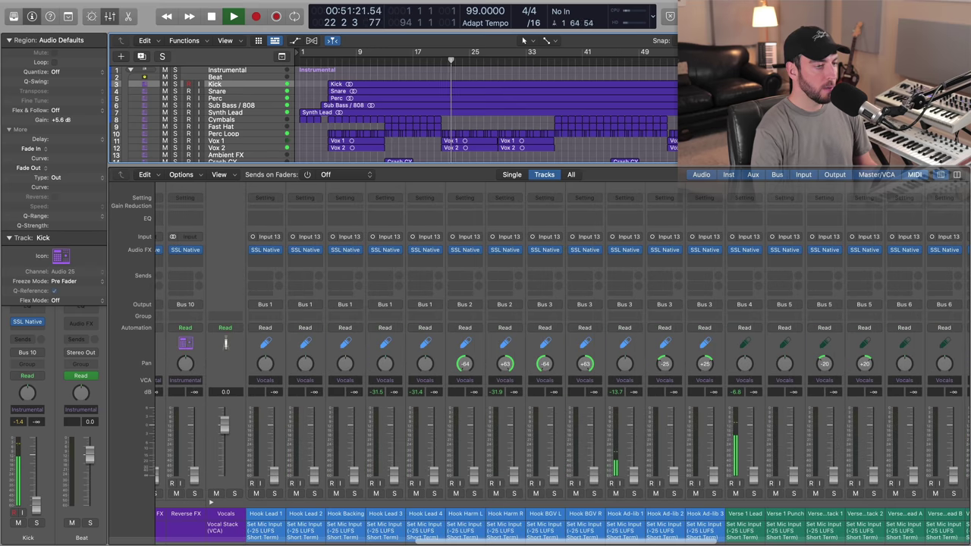
scroll(529, 543, left, 10)
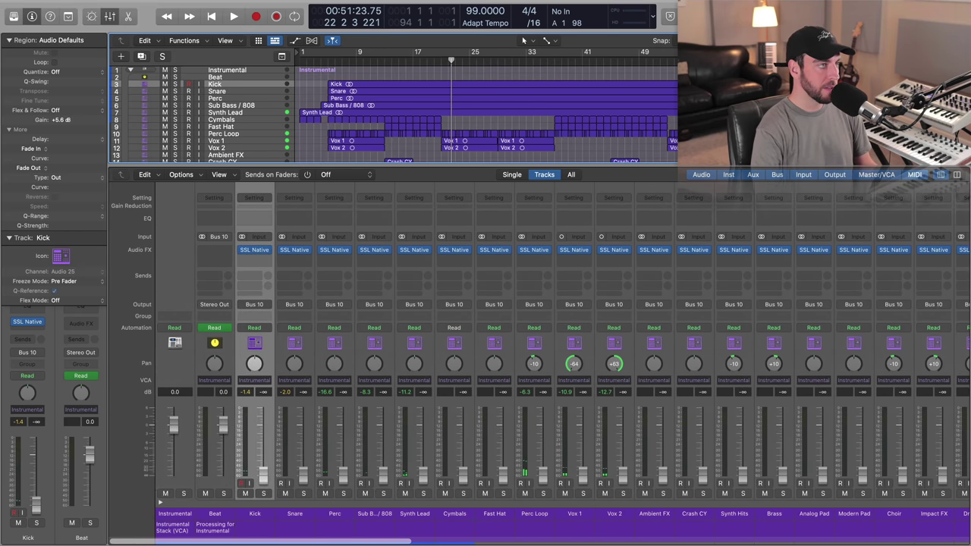
click(391, 87)
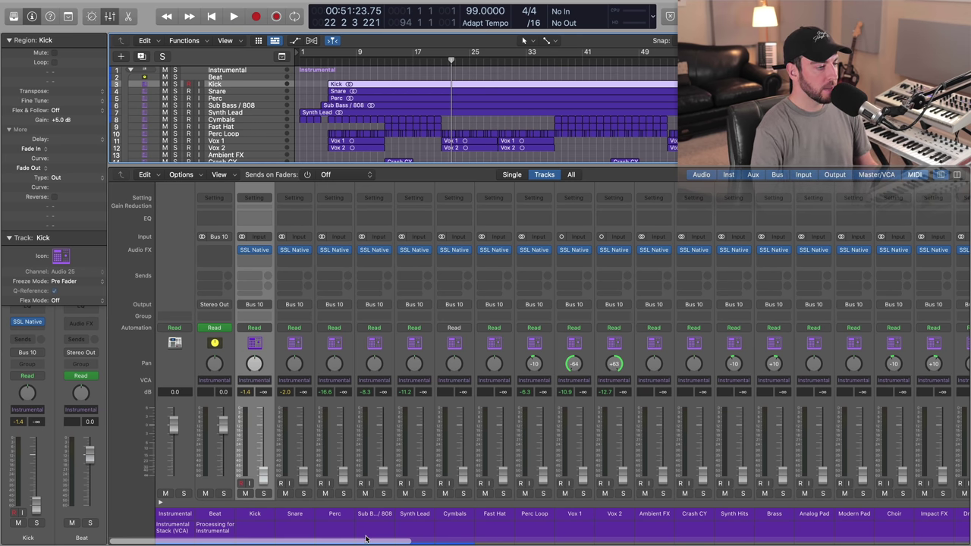
Step: Review the Output channel's Bus Compressor 2 and Adaptive Limiter settings, closing each plug-in window after viewing it
scroll(762, 368, right, 15)
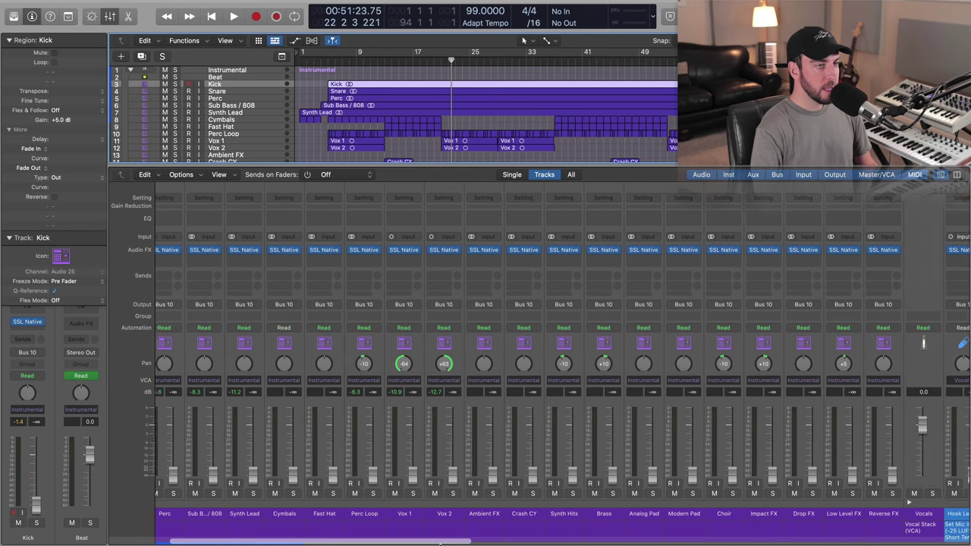
scroll(946, 486, right, 12)
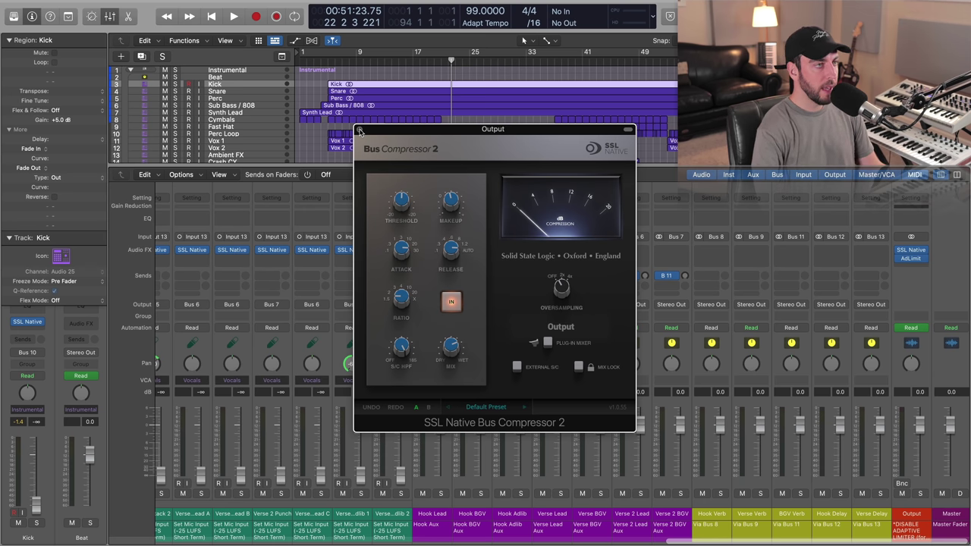
click(359, 130)
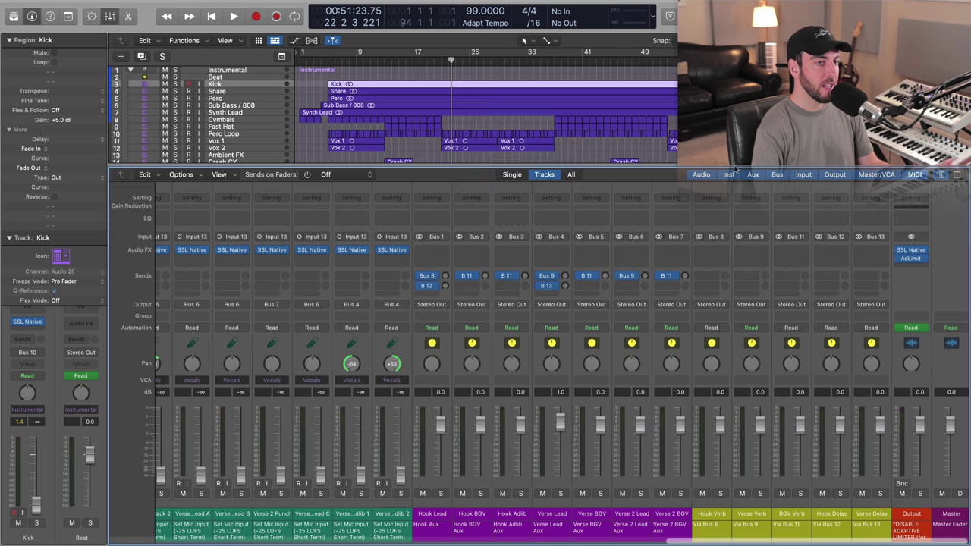
click(909, 260)
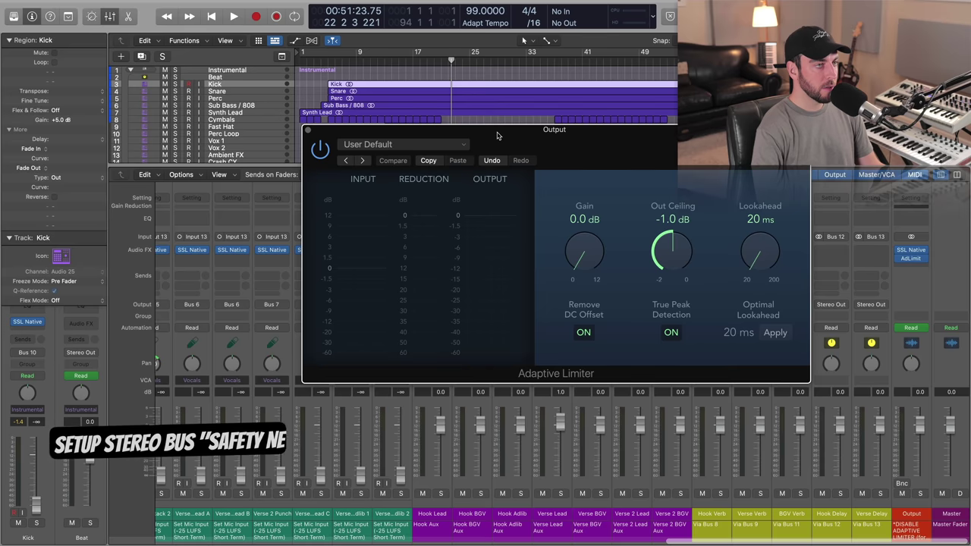
drag(499, 133, 395, 148)
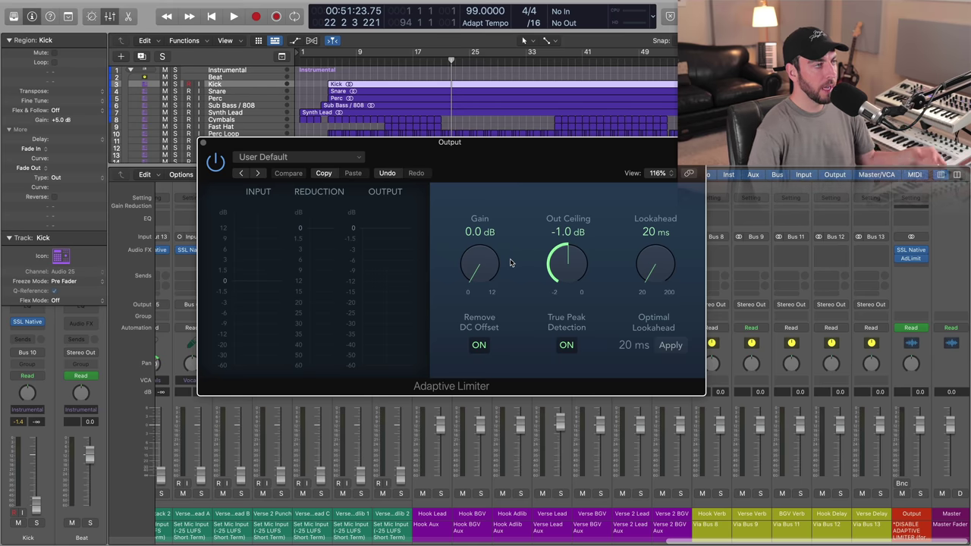
click(203, 144)
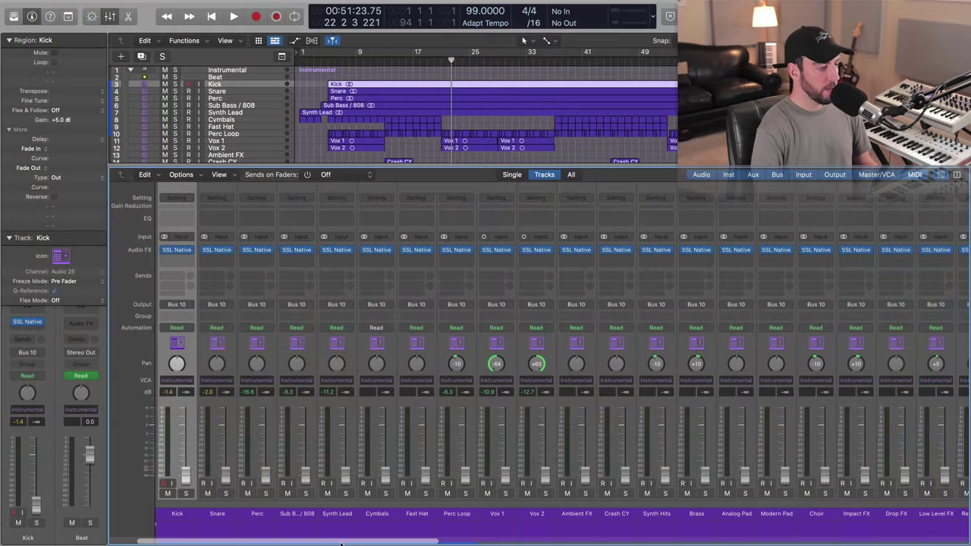
Step: Bring the instrumental channels back into view and place the playhead at the Kick region's start at bar 5
mouse_move(343, 543)
mouse_down()
mouse_move(873, 537)
mouse_move(340, 540)
mouse_up()
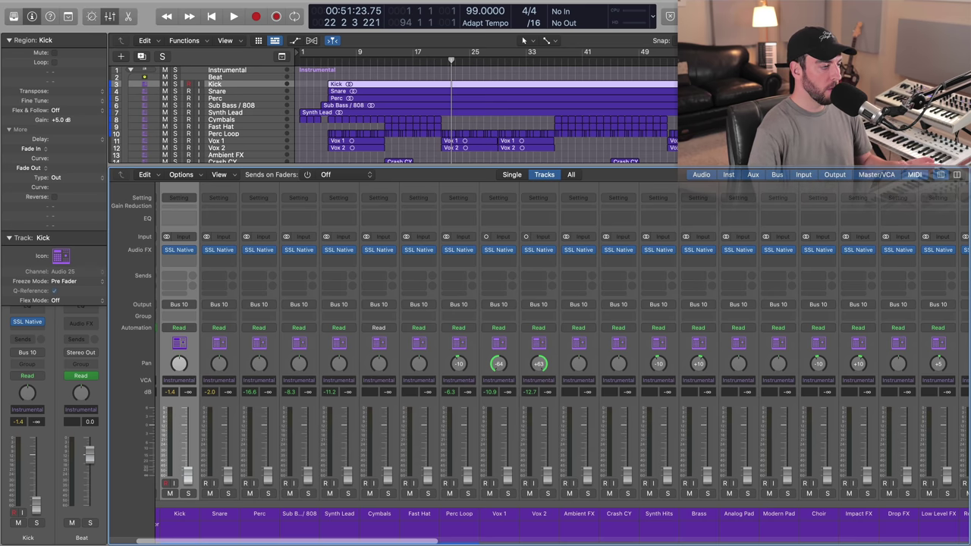
click(380, 81)
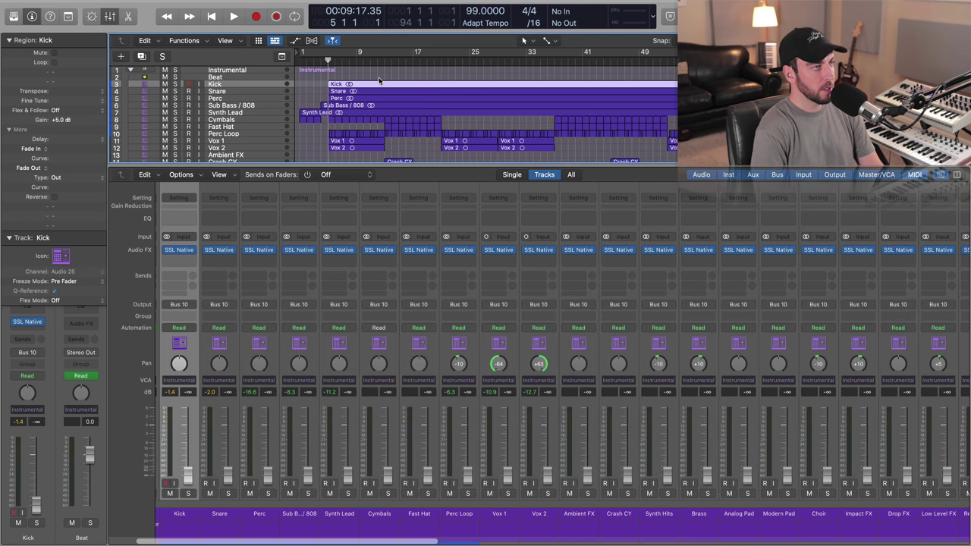
drag(328, 75, 437, 151)
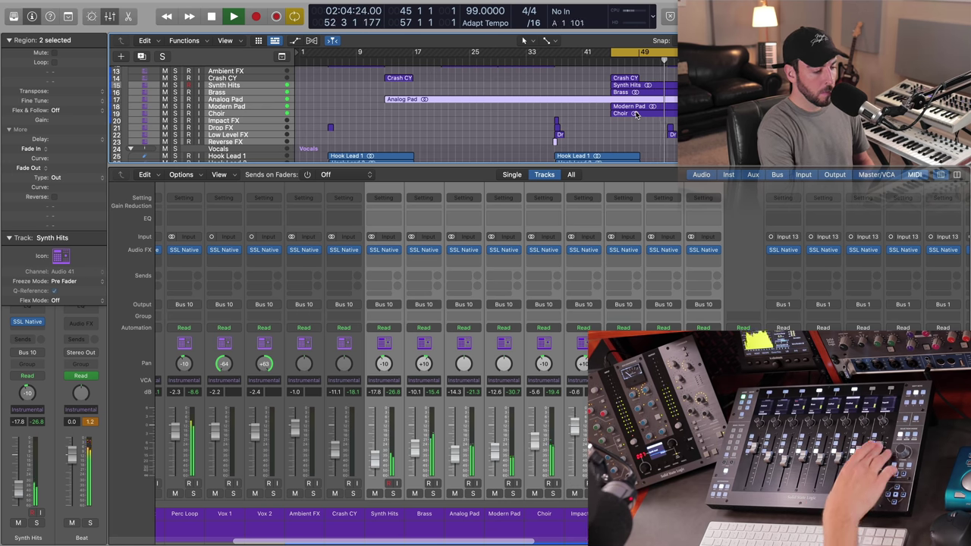
Step: Extend the loop to start at bar 37 and replay it while raising the Drop FX fader to -8.7 dB
click(555, 54)
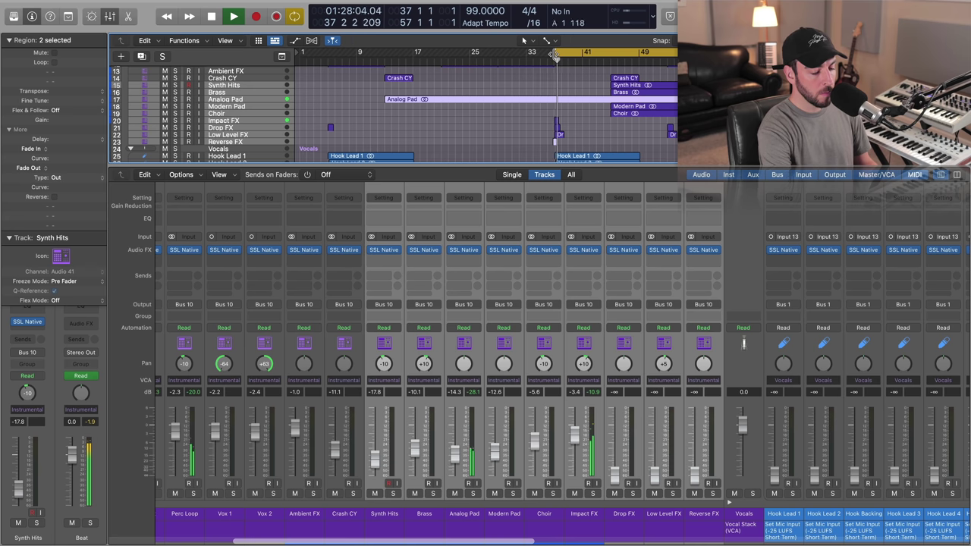
key(space)
key(space)
key(space)
key(space)
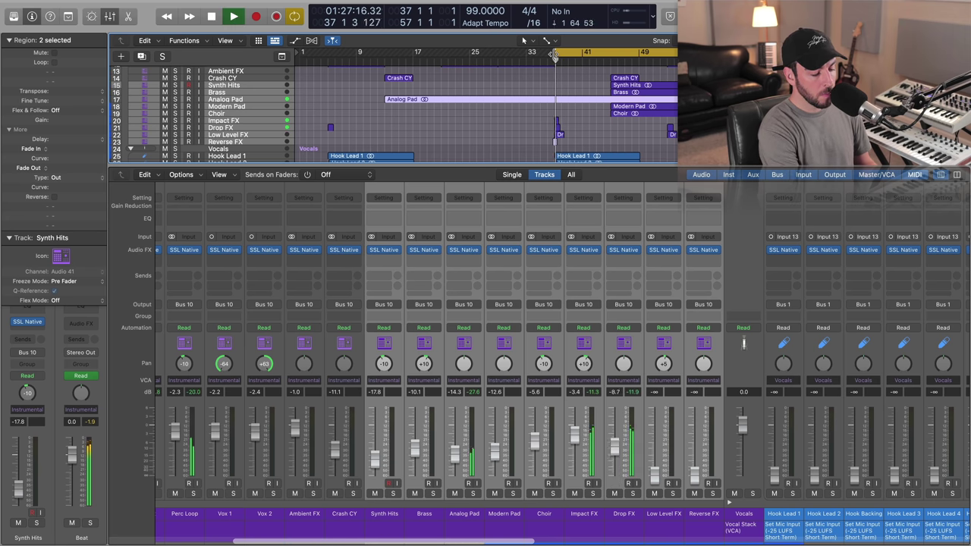
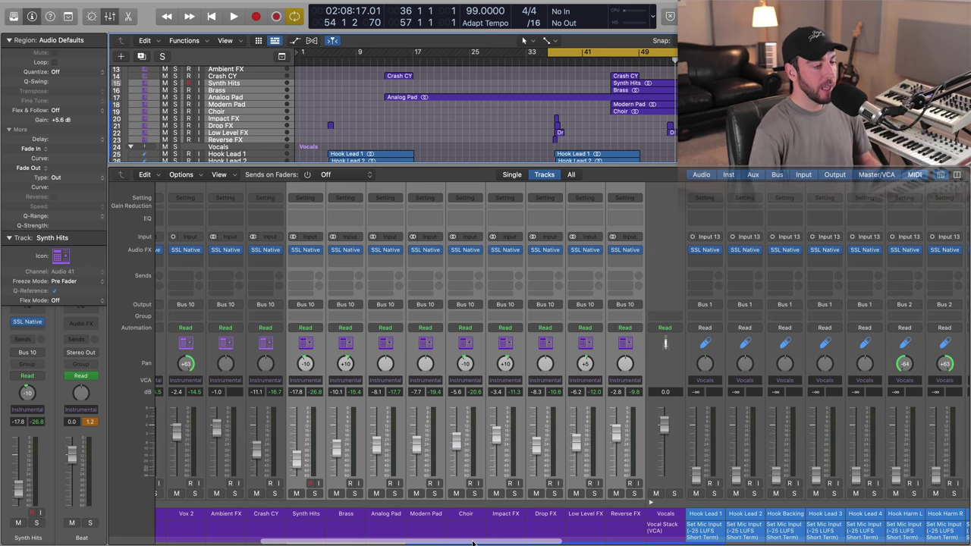
Step: Play the looped hook and set Hook Lead 1 to -0.3 dB, Hook Leads 2 and 4 to -2.2 dB, and Hook Backing to -9.4 dB
drag(472, 543, 495, 543)
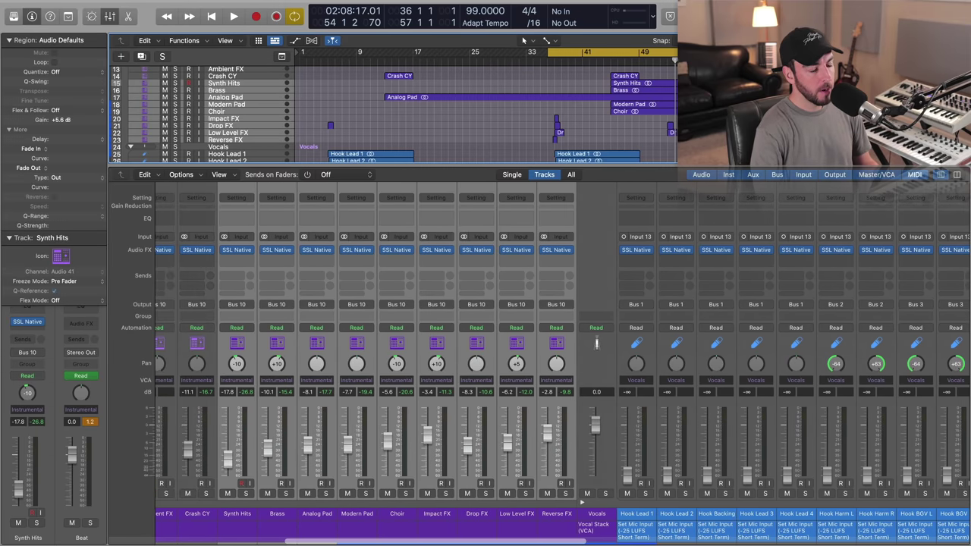
drag(322, 541, 393, 542)
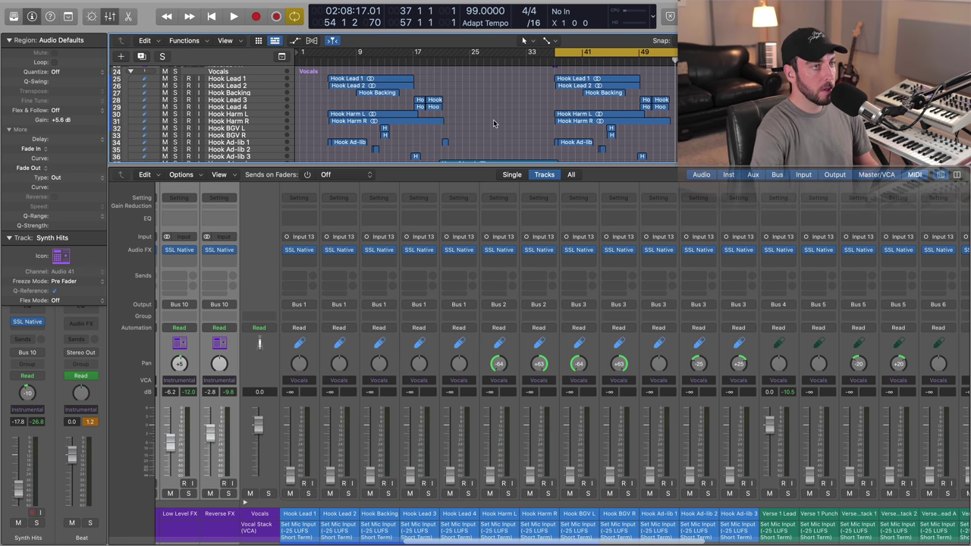
key(space)
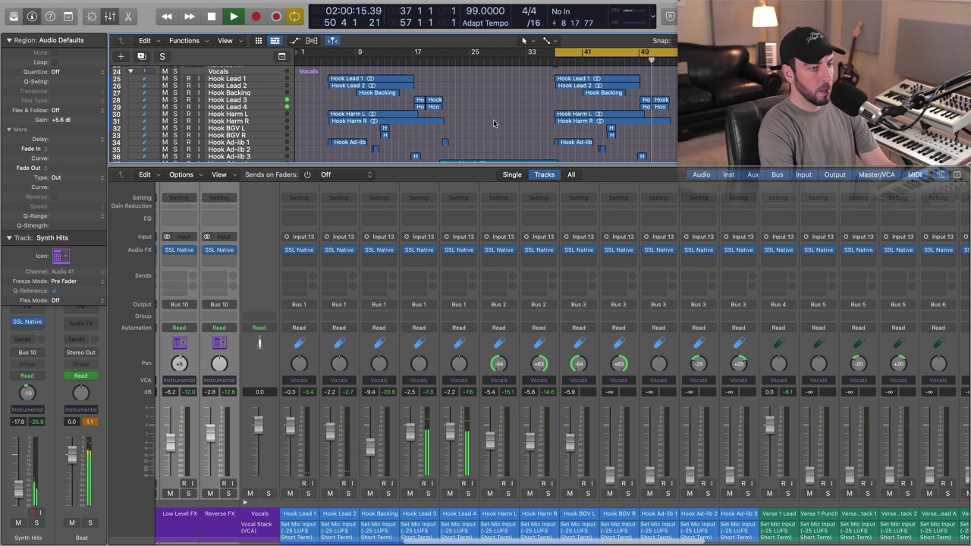
Step: Replay the hook, set Hook Harm L/R to -7.7/-7.3 dB and Hook BGV L/R to -9.6/-9.4 dB, and select both BGV channels
scroll(493, 119, down, 3)
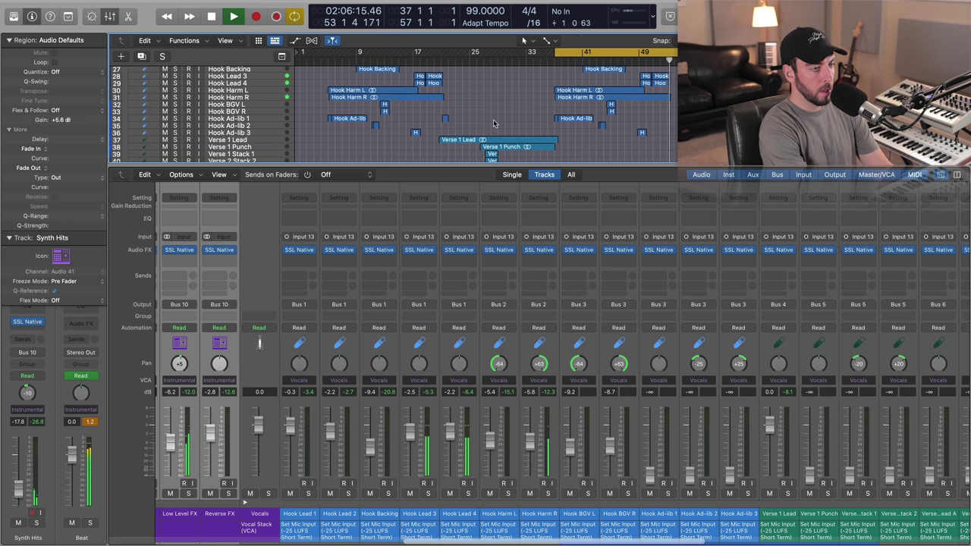
key(space)
key(space)
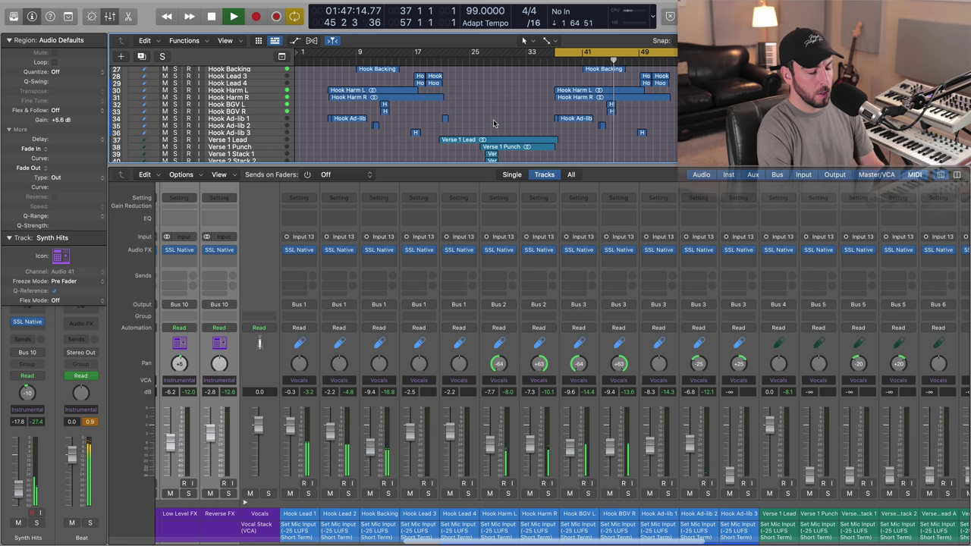
click(592, 521)
shift+click(616, 522)
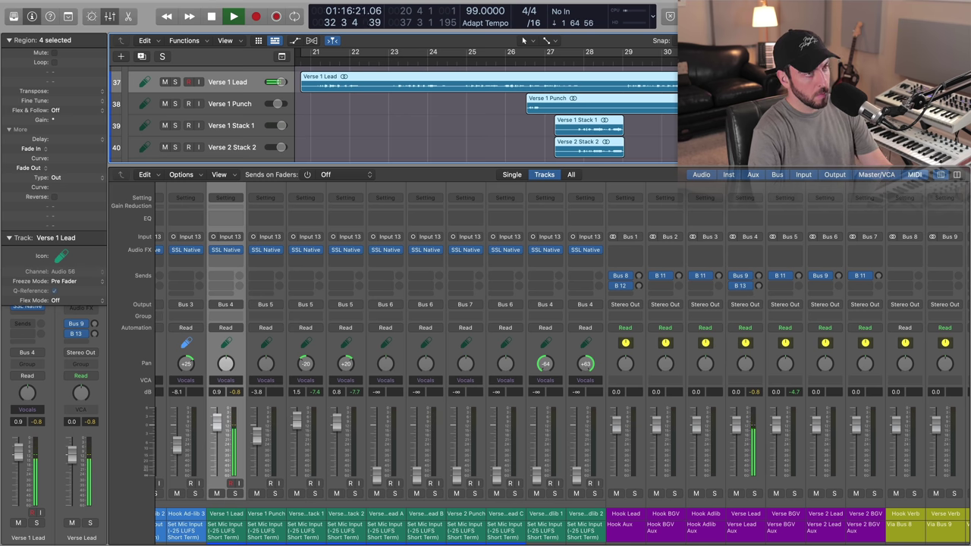
Step: Deselect the Verse 1 regions and enlarge the arrangement by hiding the mixer and zooming in on the Verse 2 vocal regions
key(alt+shift+d)
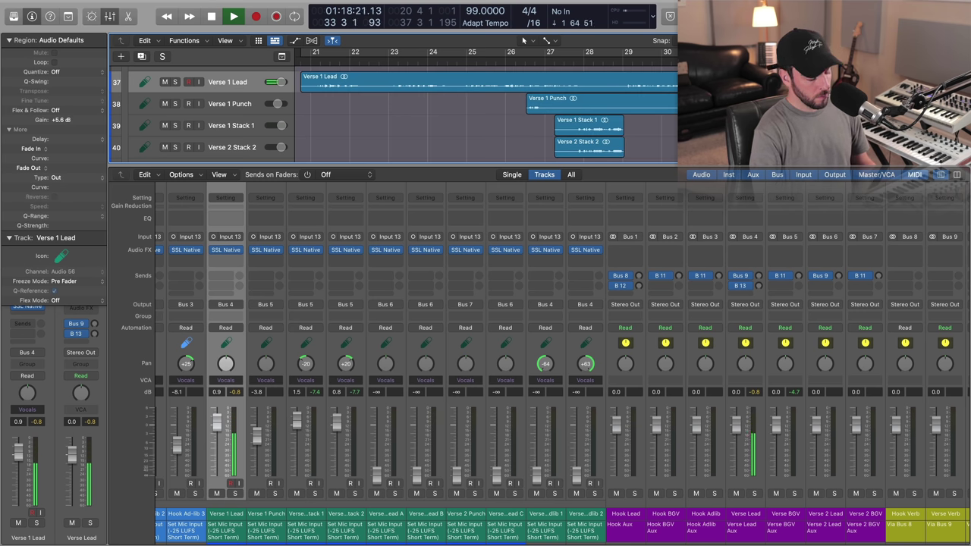
key(x)
key(z)
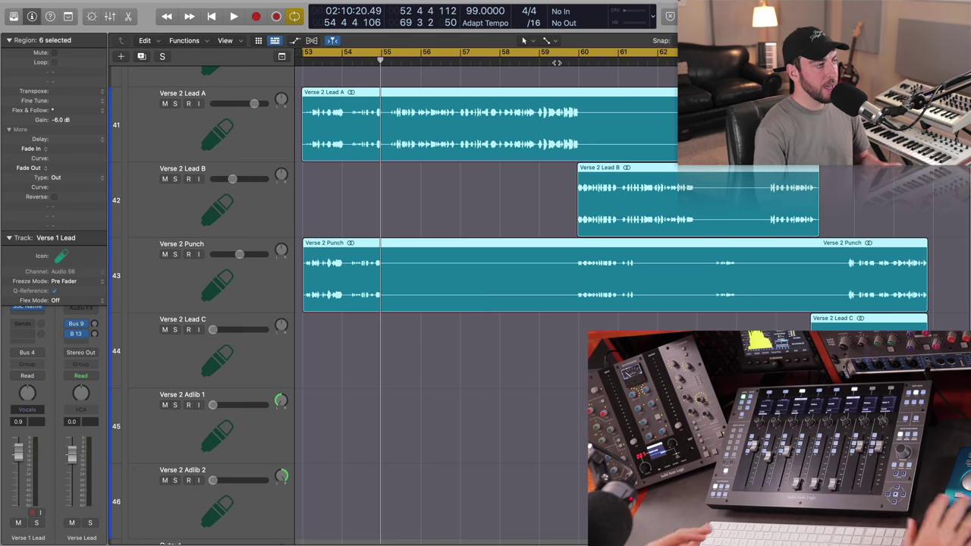
Step: Collapse the Track inspector details and play the looped Verse 2 vocals with no regions selected, jumping ahead to about bar 59
click(9, 238)
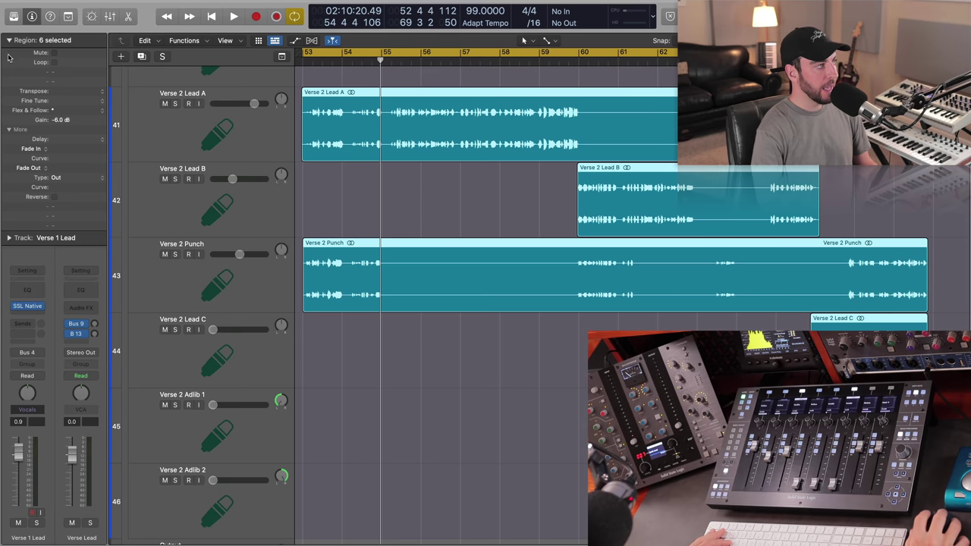
click(452, 373)
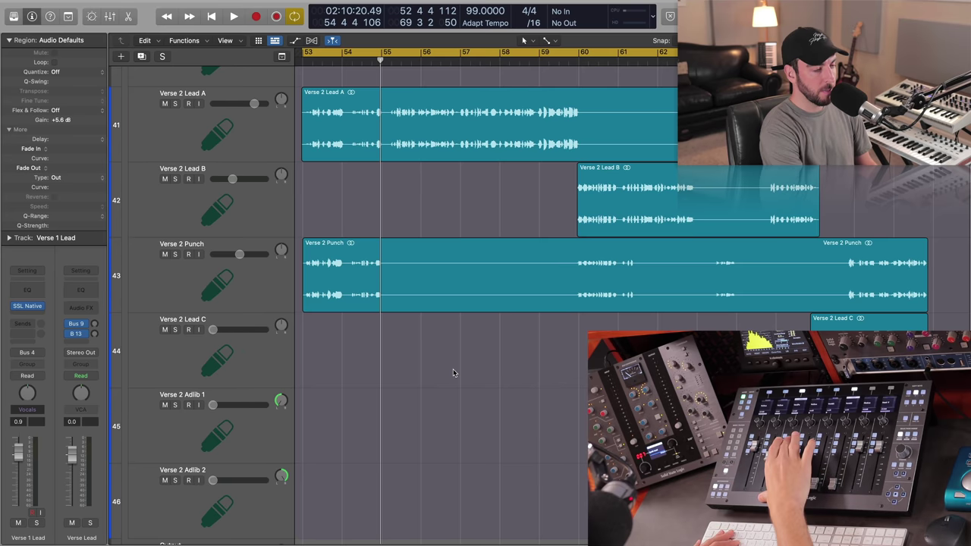
key(space)
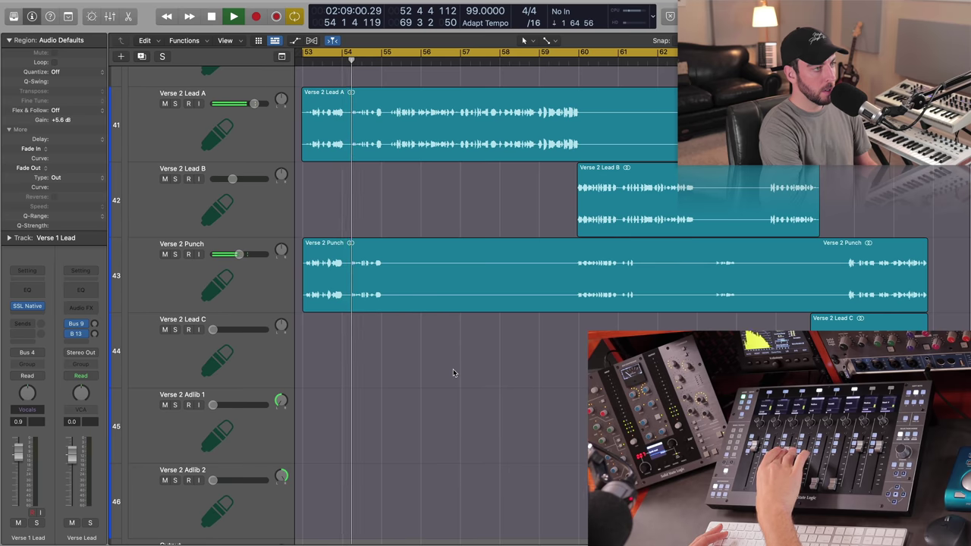
click(558, 60)
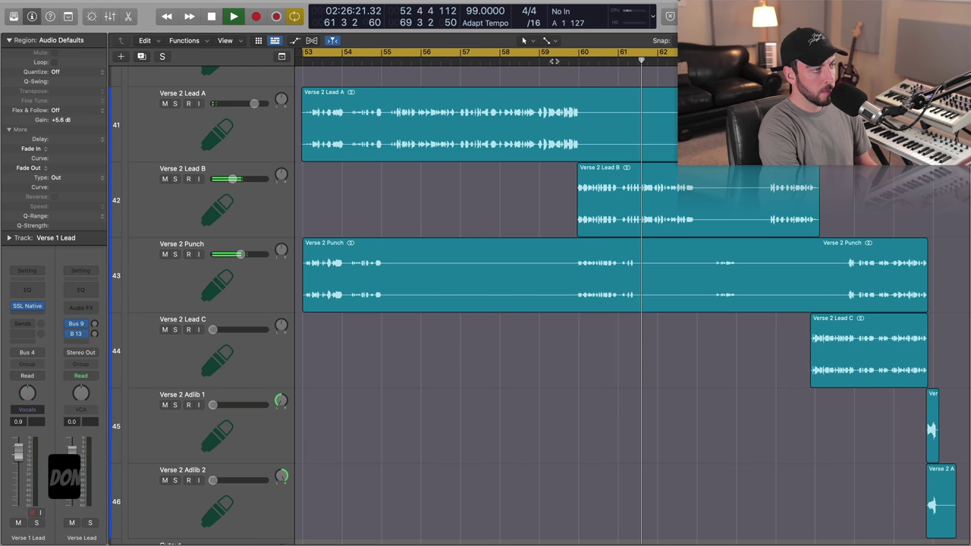
Step: Show the mixer, play Verse 2 around bar 60 with looping off, and set the Ambient FX fader to -13.0 dB
scroll(552, 373, down, 3)
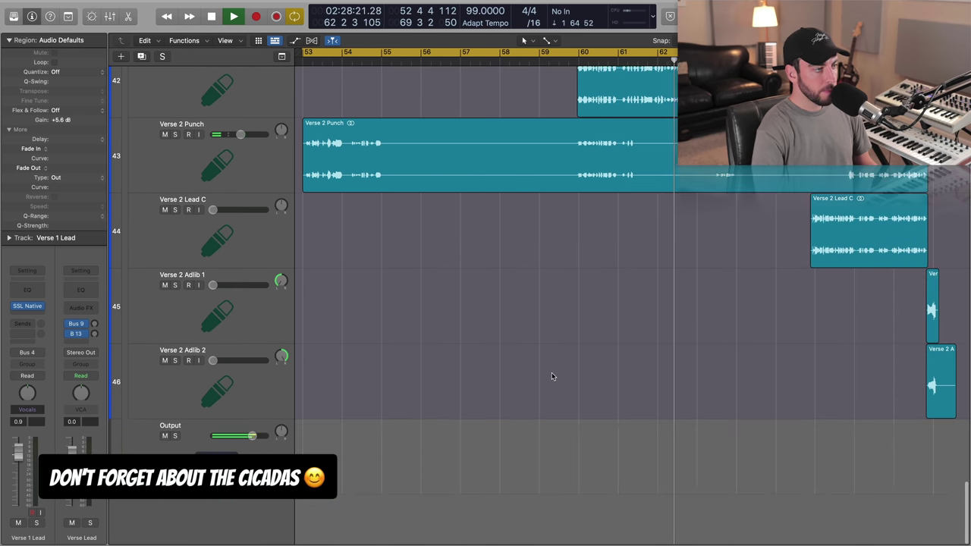
scroll(551, 372, up, 7)
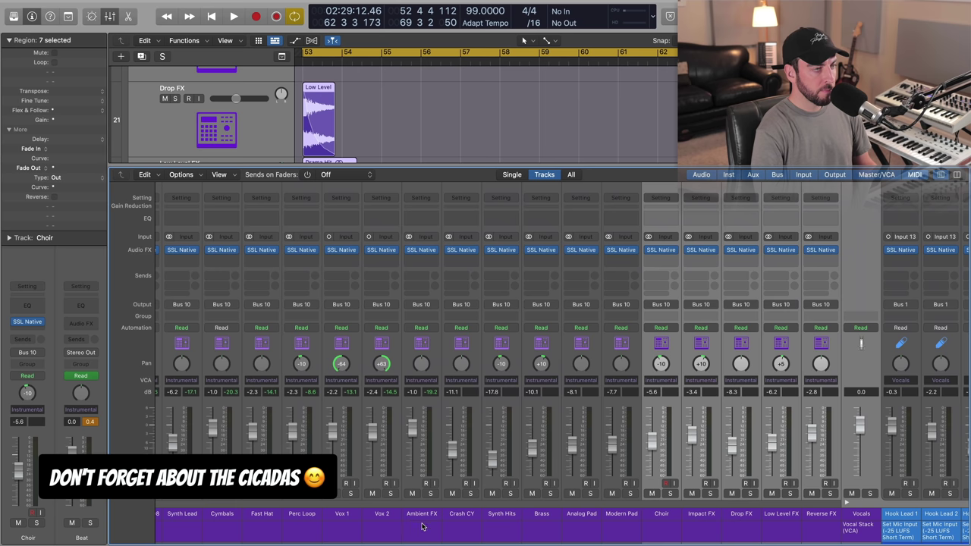
click(422, 526)
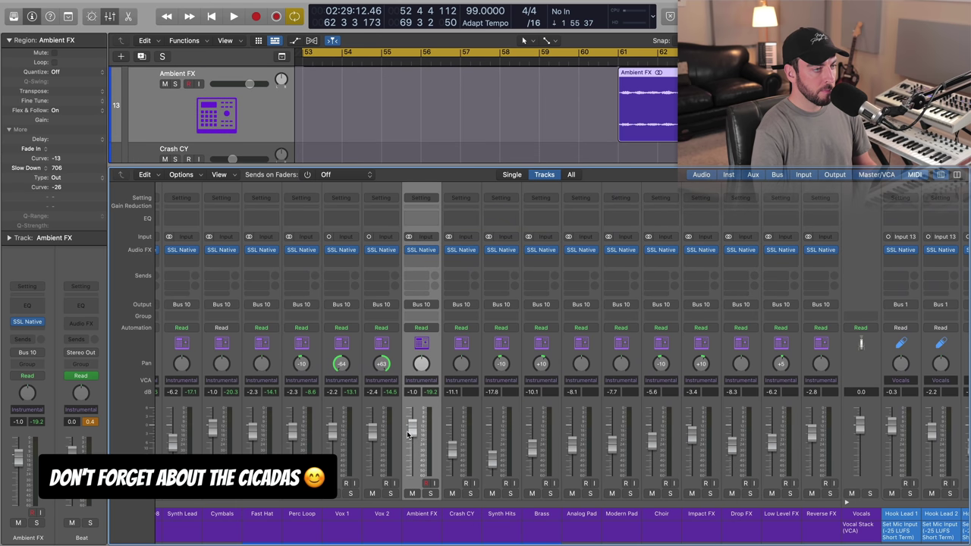
key(space)
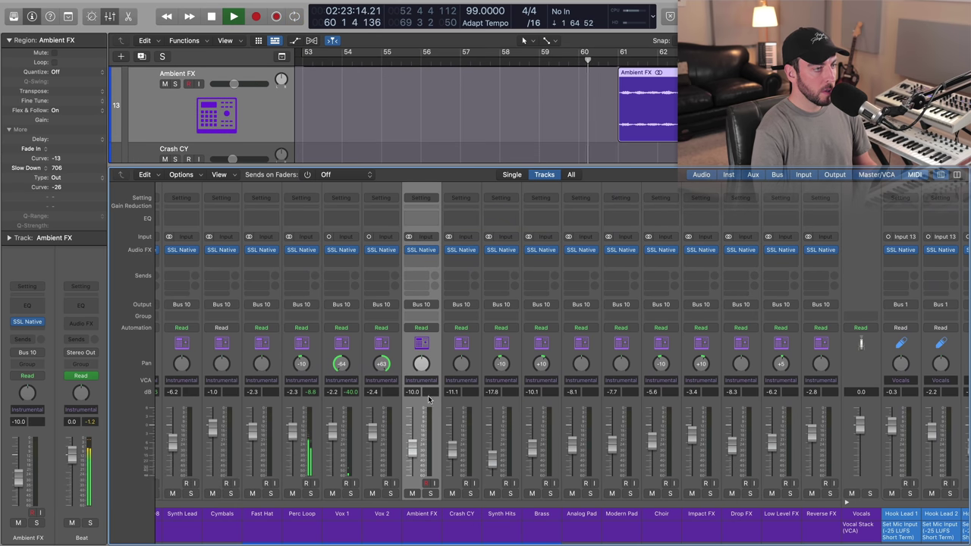
drag(408, 453, 409, 461)
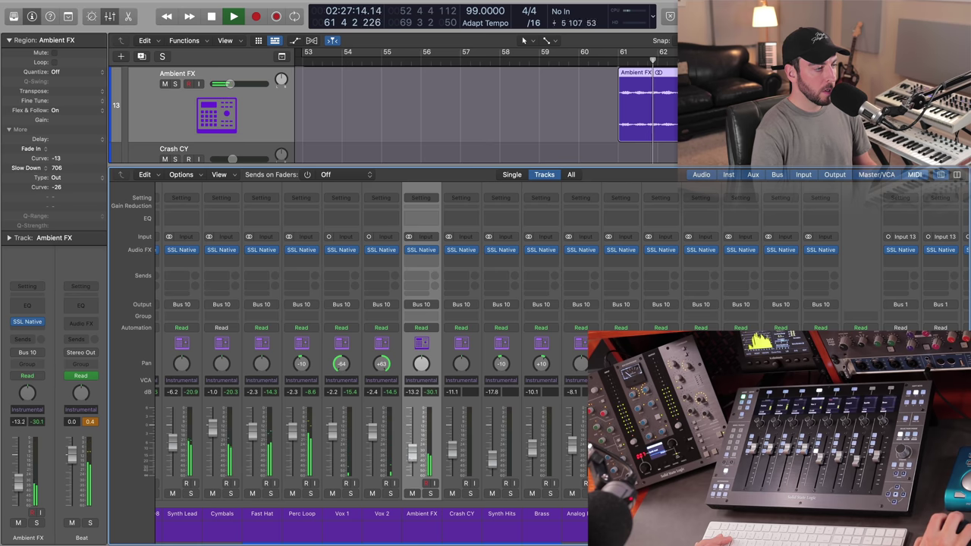
Step: Select the channels from Crash CY onward and replay around bar 60, setting Verse 2 Lead B to -1.7 dB and Verse 2 Punch to -1.5 dB
drag(445, 522, 386, 529)
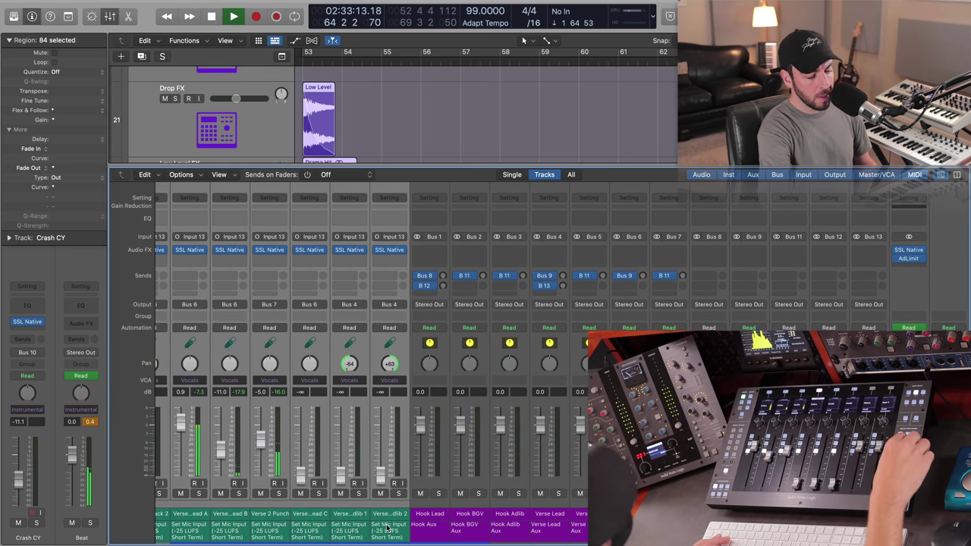
key(space)
key(space)
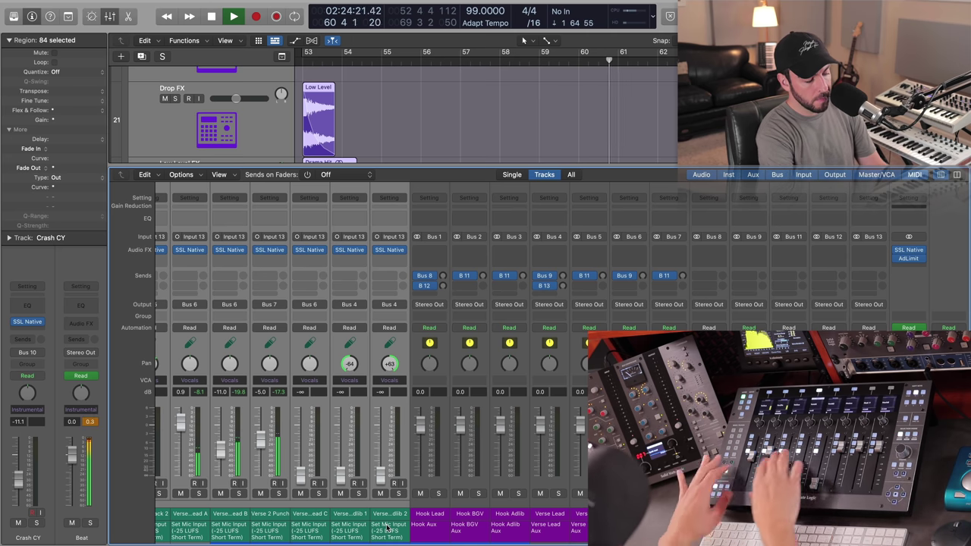
key(space)
key(space)
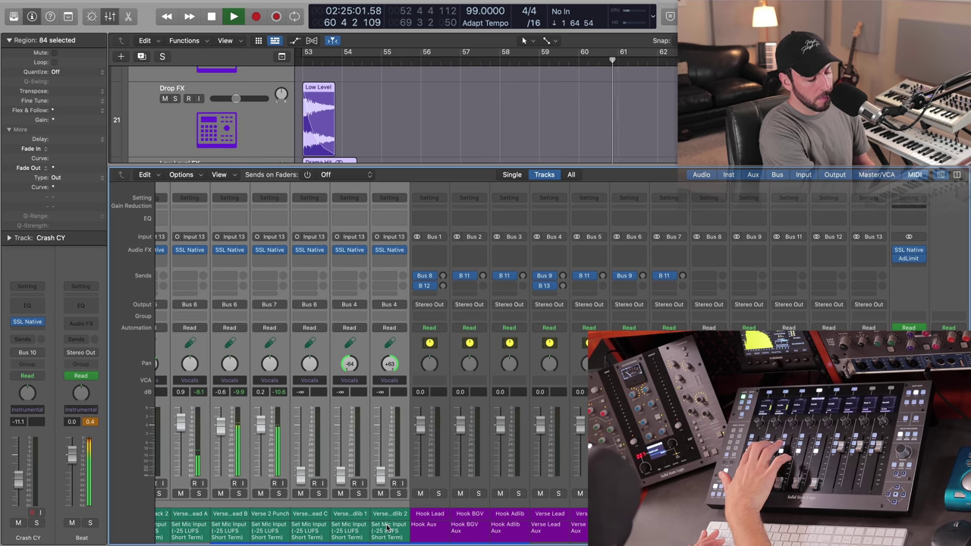
key(space)
key(space)
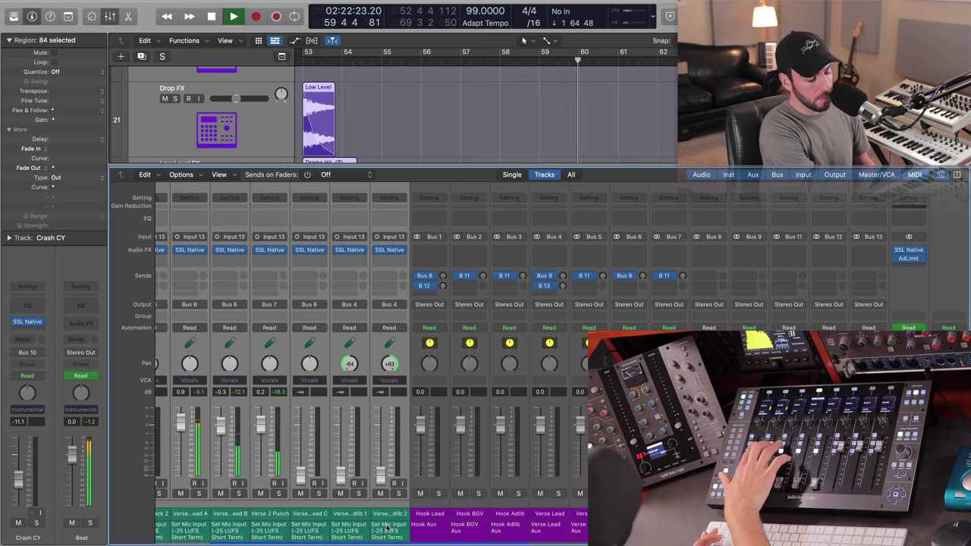
key(space)
key(space)
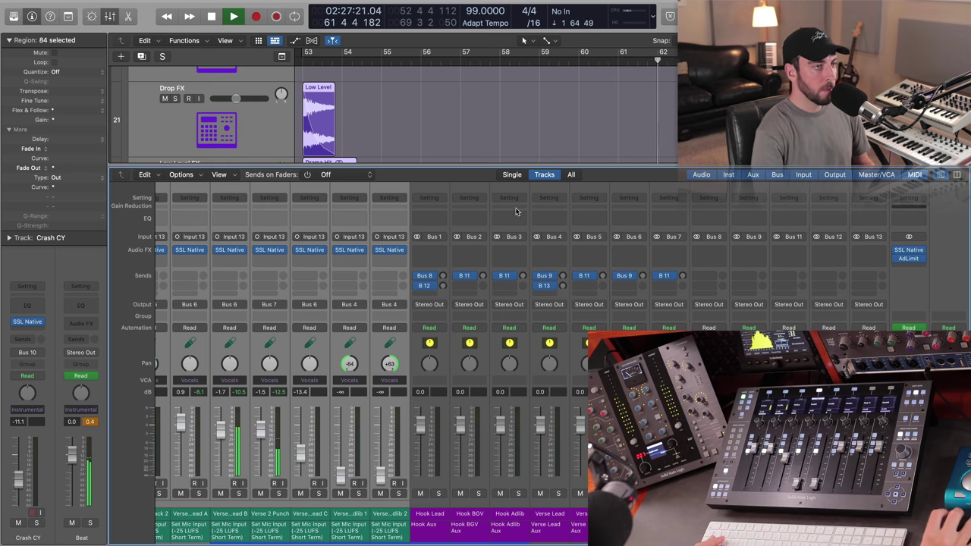
Step: Zoom in on the Verse 2 vocal regions and, during playback, set Lead B to -0.3 dB, Lead C to 0.8 dB and Adlibs 1/2 to 0.2/1.3 dB
click(568, 138)
key(x)
key(z)
scroll(683, 425, down, 4)
drag(662, 489, 797, 422)
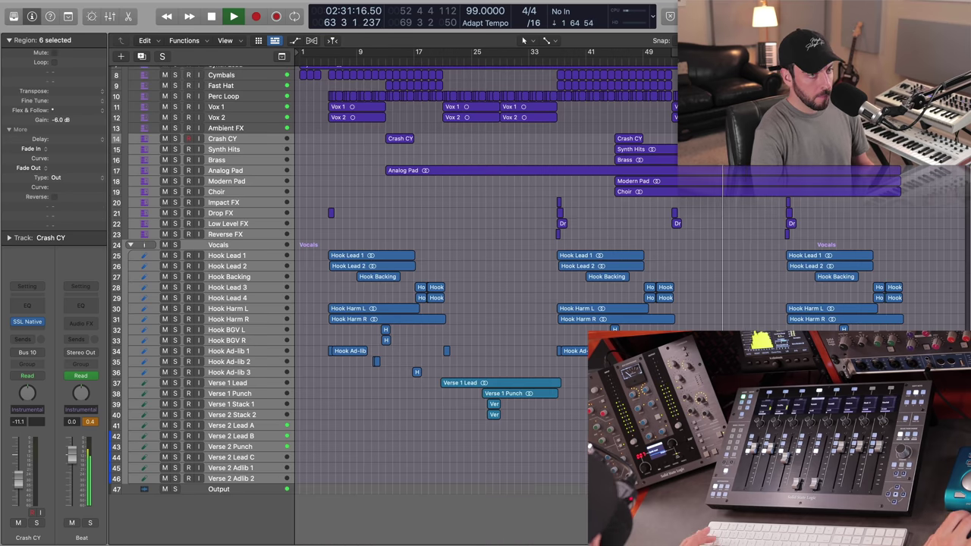
key(z)
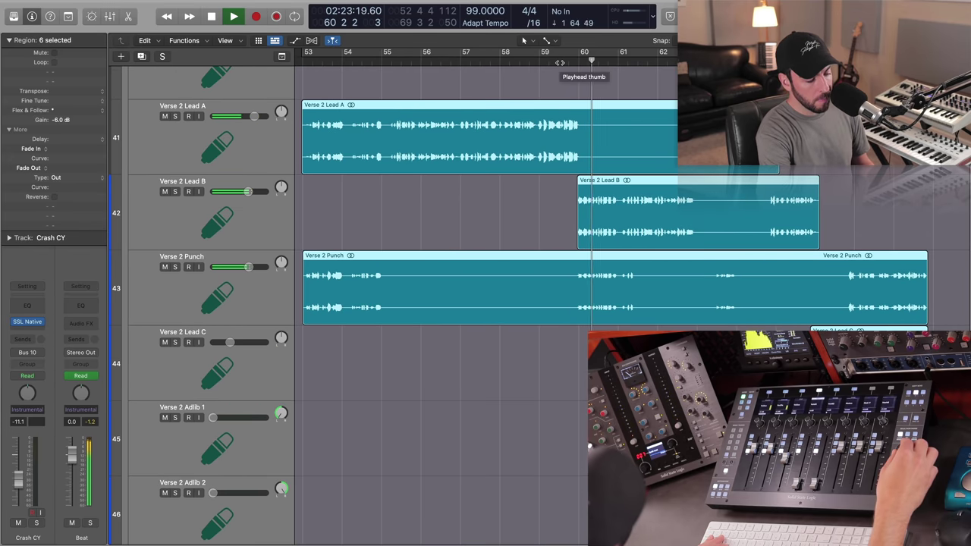
scroll(560, 63, up, 2)
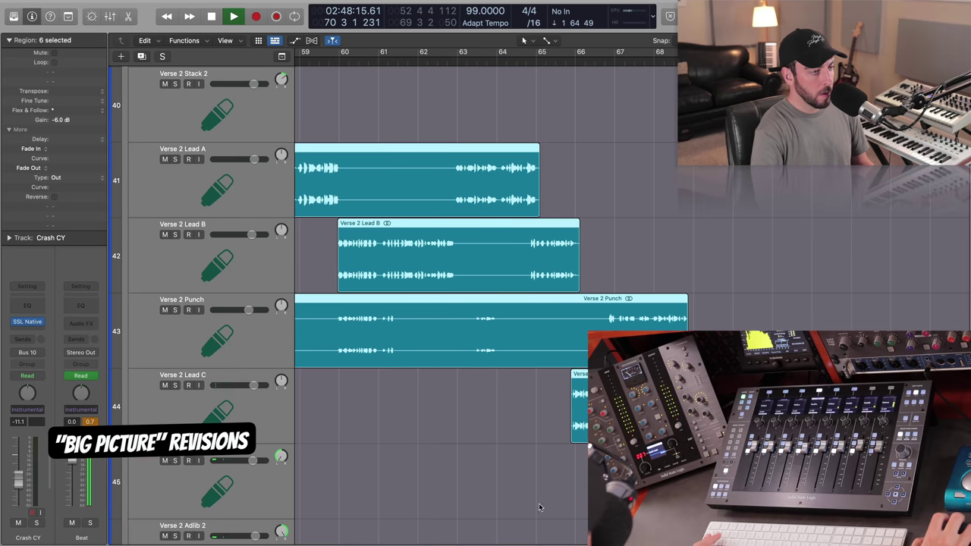
Step: Show the mixer, briefly solo the percussion channels during playback, and lower the Cymbals fader to -5.5 dB
key(x)
scroll(282, 517, left, 2)
scroll(282, 517, left, 6)
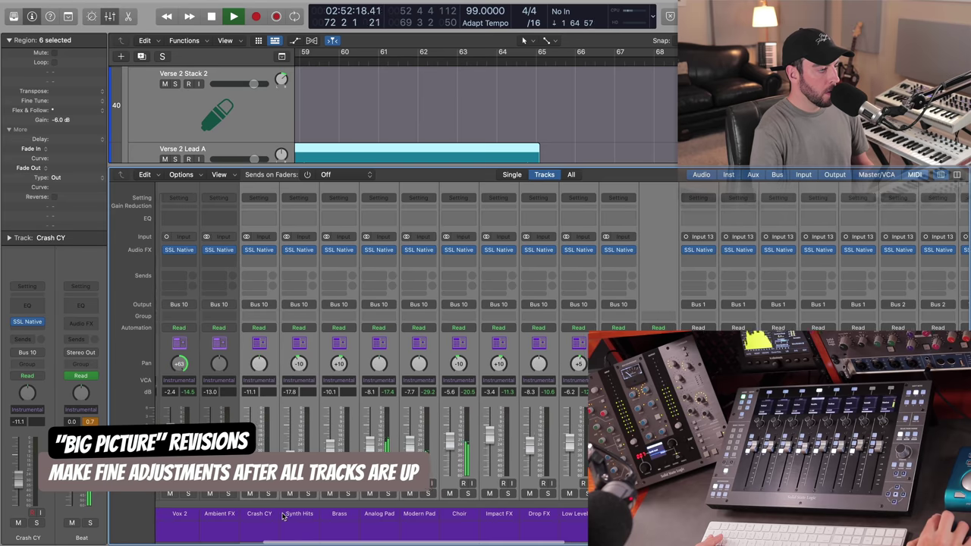
scroll(282, 517, left, 2)
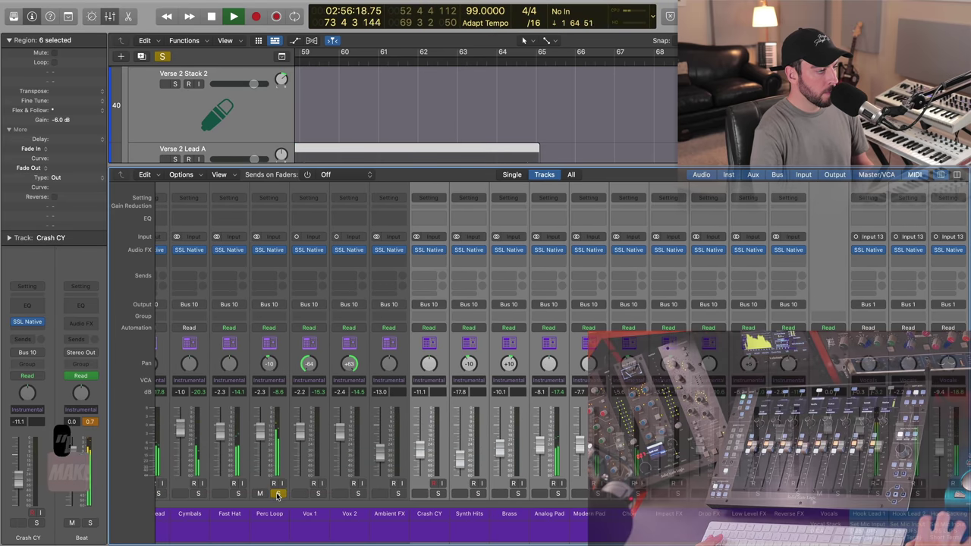
click(240, 494)
click(240, 493)
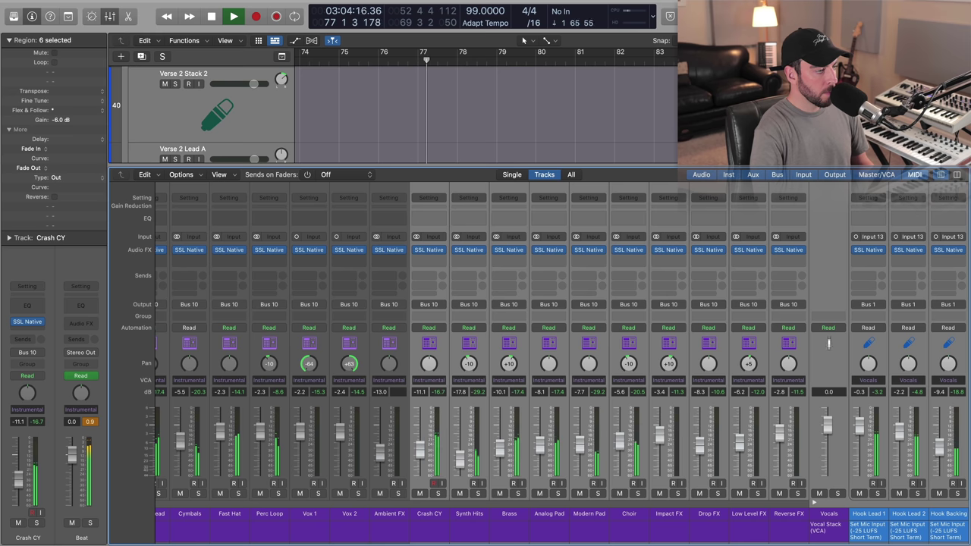
Step: Replay the last hook and set Synth Hits to -8.0 dB, Brass to -7.6 dB and Choir to -7.2 dB
scroll(565, 534, right, 1)
scroll(573, 537, right, 3)
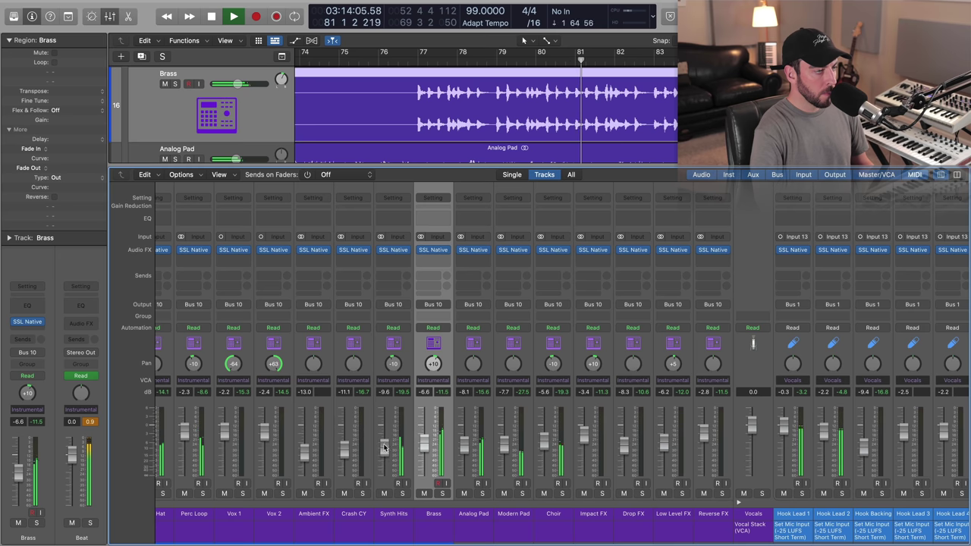
drag(383, 448, 383, 443)
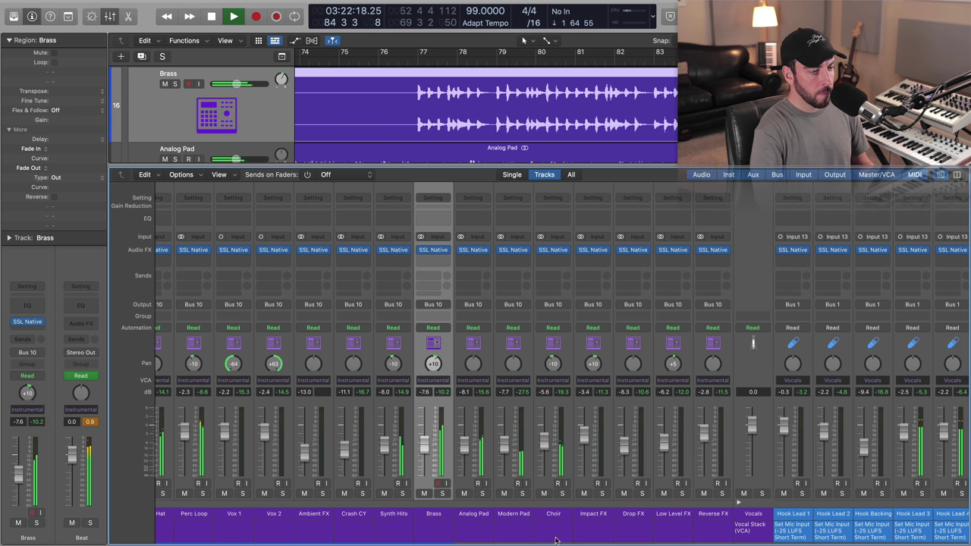
key(space)
key(space)
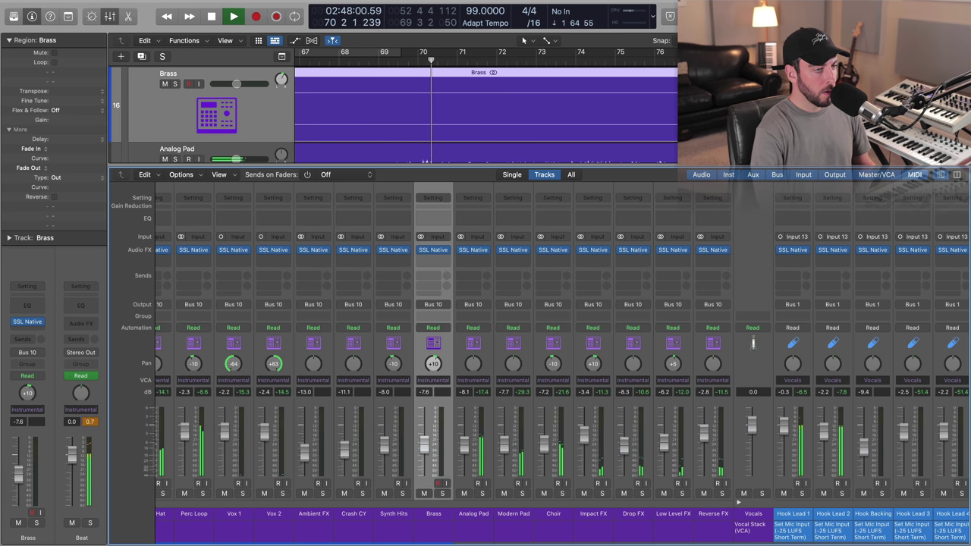
Step: Review the fader levels of the hook and verse vocal channels in the mixer while the last hook plays
scroll(499, 542, right, 1)
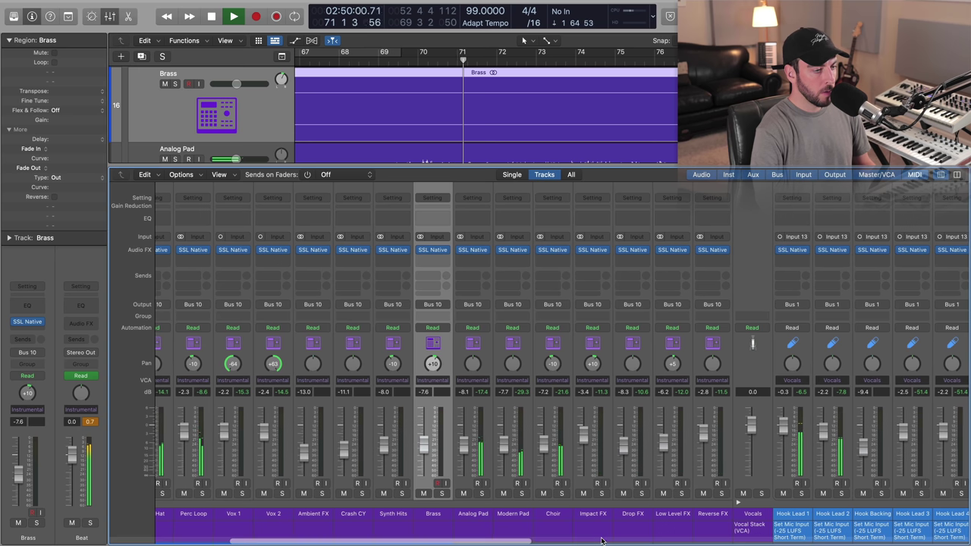
scroll(499, 541, right, 15)
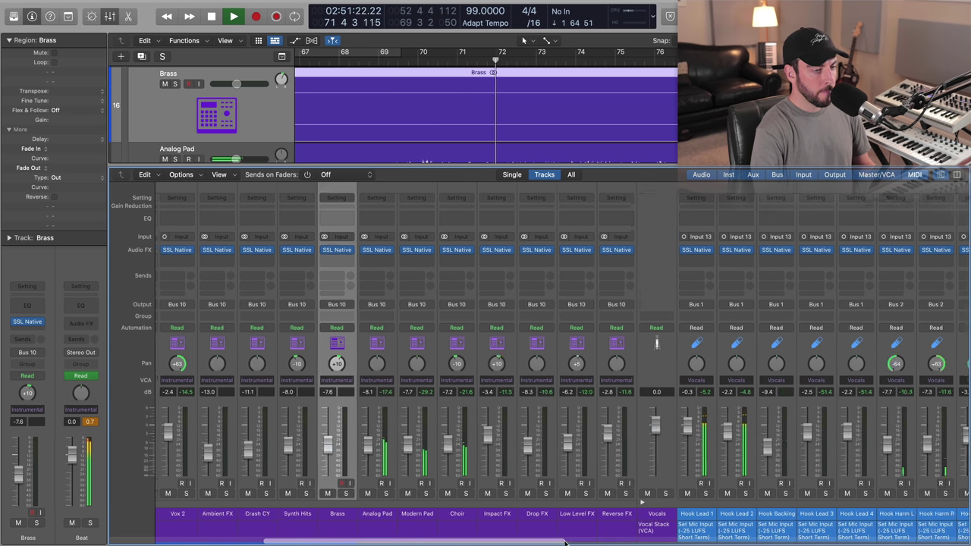
scroll(499, 541, right, 3)
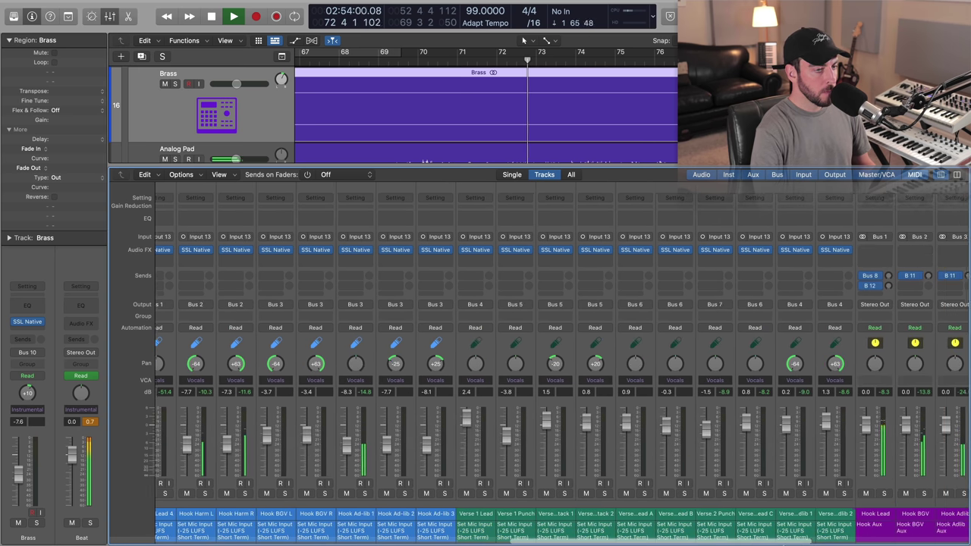
scroll(722, 541, left, 8)
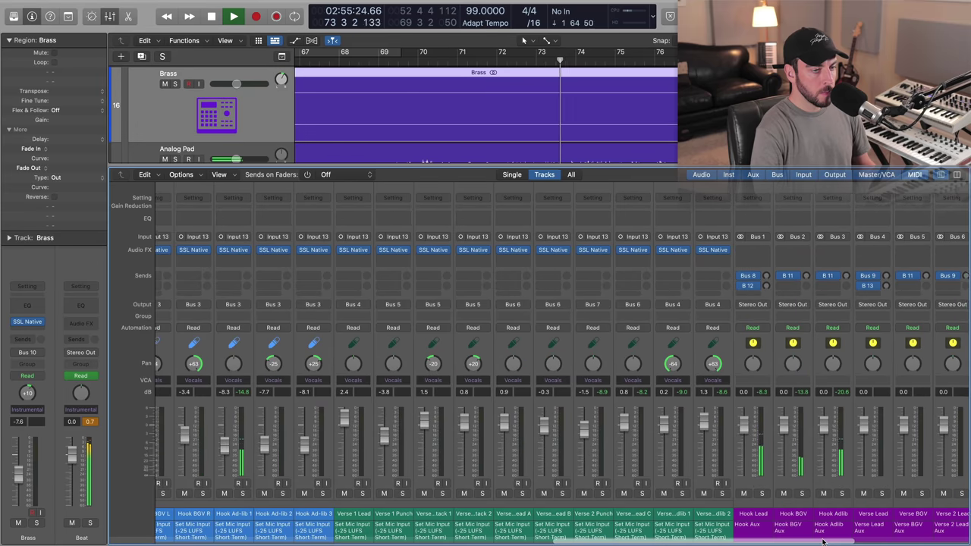
scroll(722, 541, right, 15)
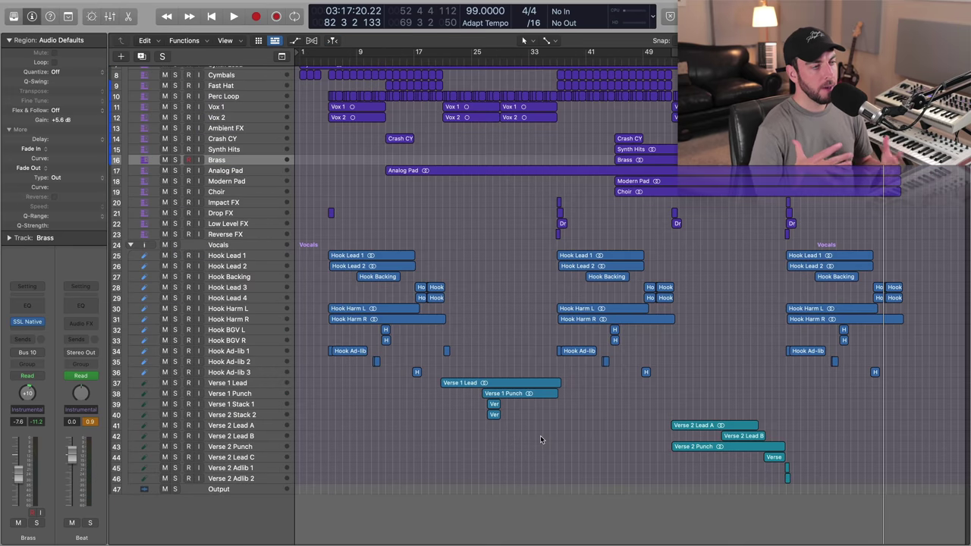
Step: Set the cycle range to the length of the Verse 1 Lead region and leave no region selected
drag(415, 378, 553, 425)
click(553, 426)
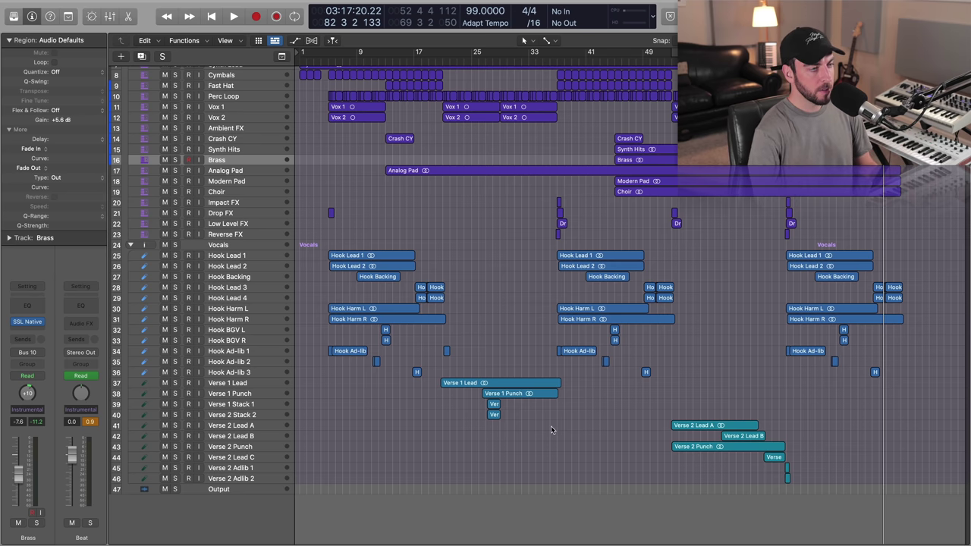
click(500, 384)
key(super+u)
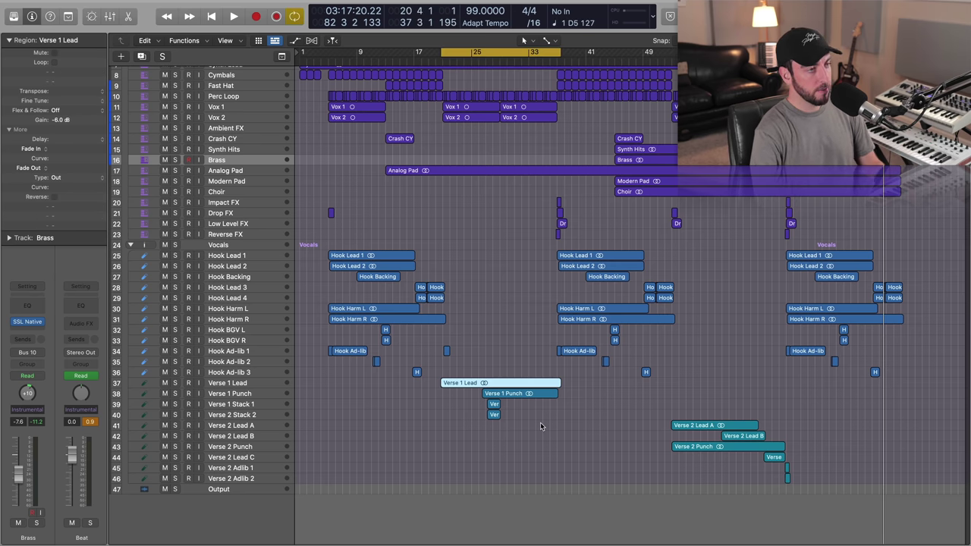
click(544, 426)
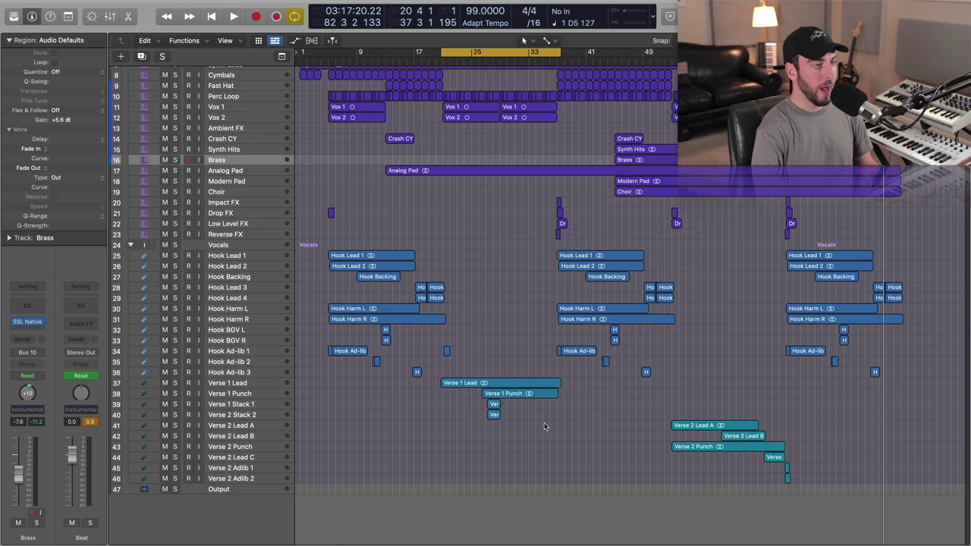
Step: Insert a Loudness Meter on the Verse 1 Lead track and play the start of the loop to measure its loudness
click(239, 384)
click(35, 311)
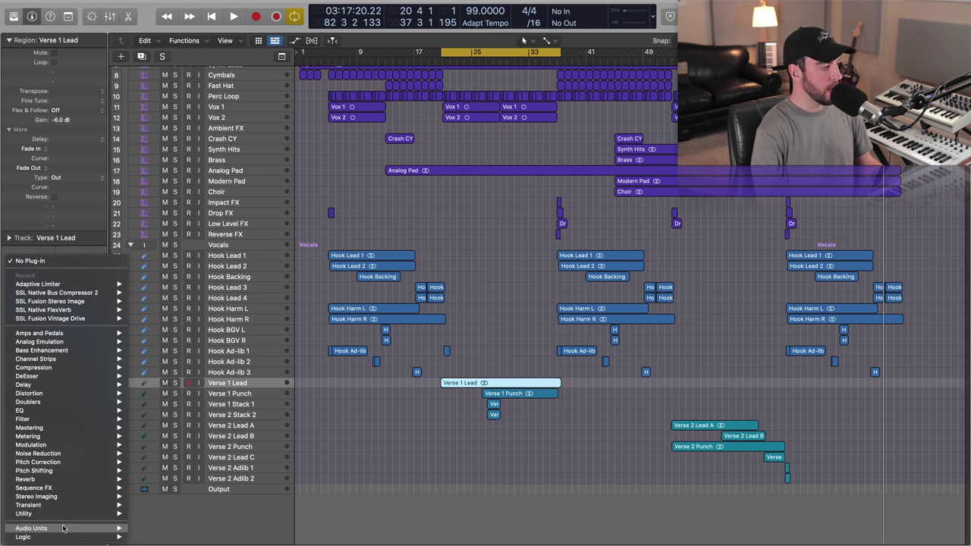
mouse_move(124, 529)
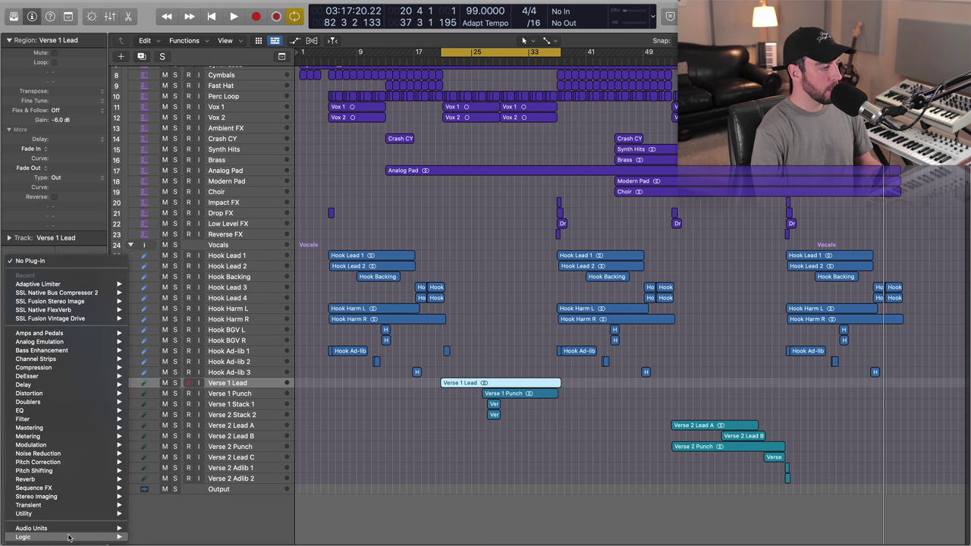
mouse_move(61, 437)
mouse_move(220, 445)
click(252, 445)
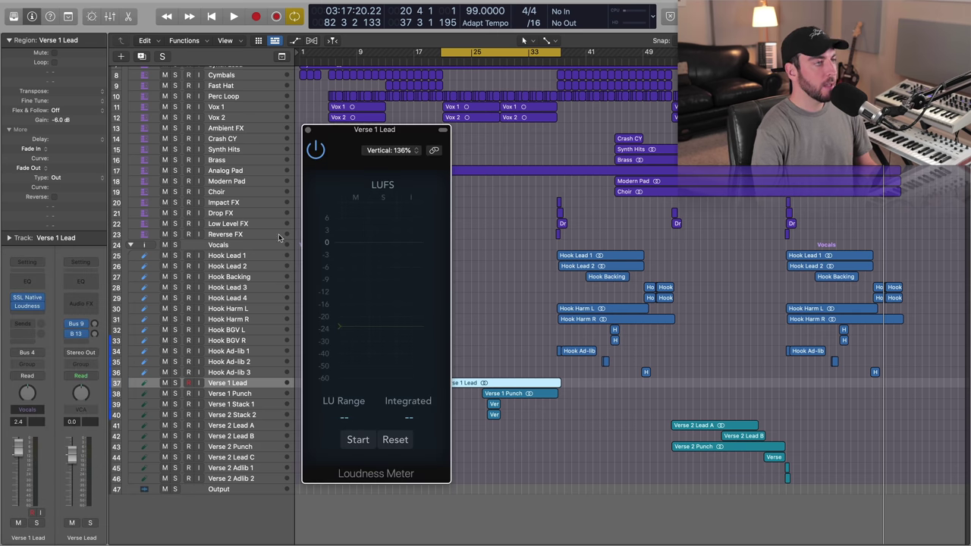
drag(358, 136, 328, 133)
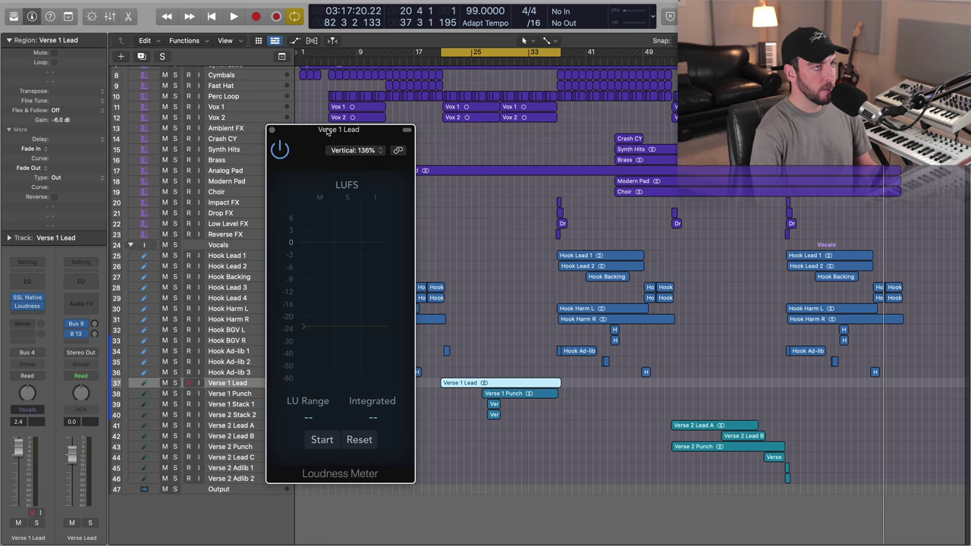
key(space)
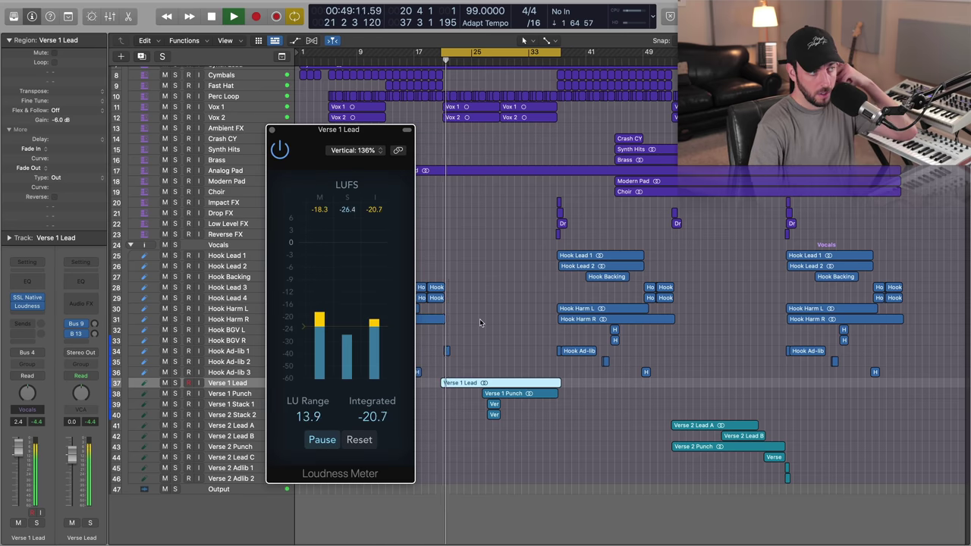
key(space)
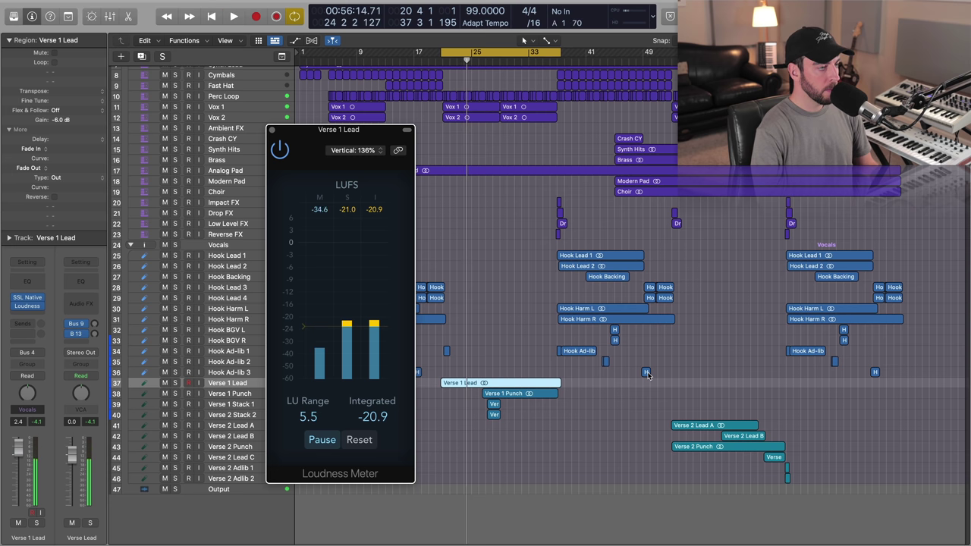
Step: Set the cycle range to the Verse 2 Lead A region and close the Verse 1 Lead Loudness Meter window
drag(669, 405, 778, 422)
key(super+u)
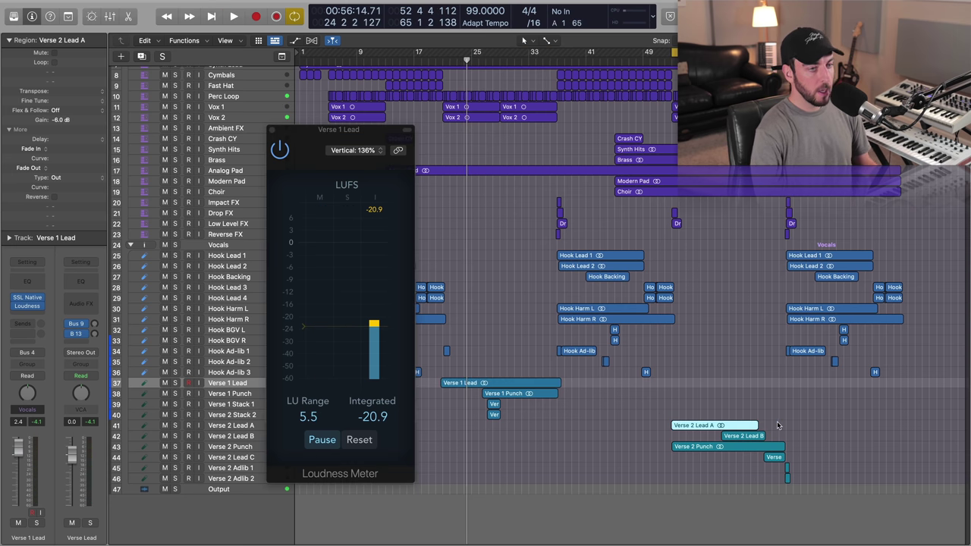
click(271, 129)
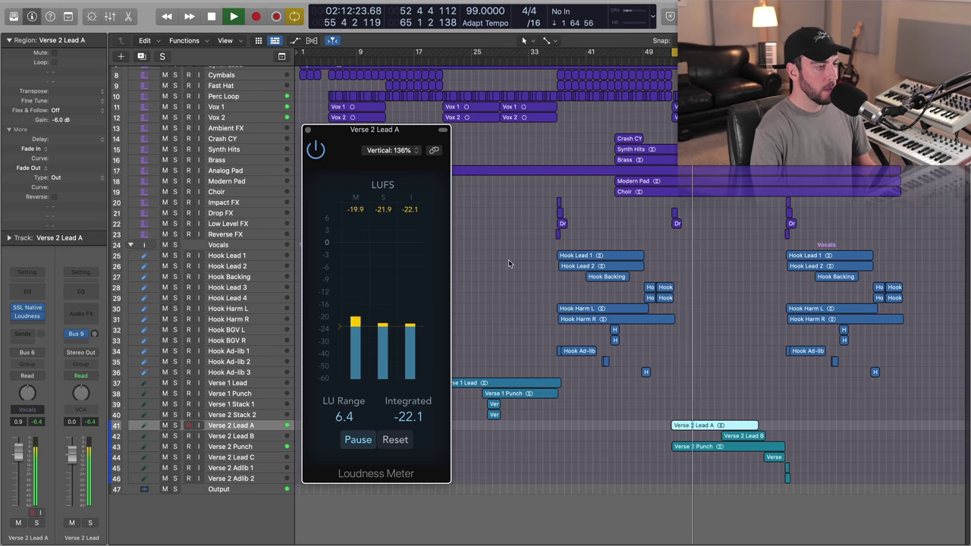
Step: Stop the loudness measurement of the Verse 2 Lead A loop and look over the verse vocal channels in the mixer
key(space)
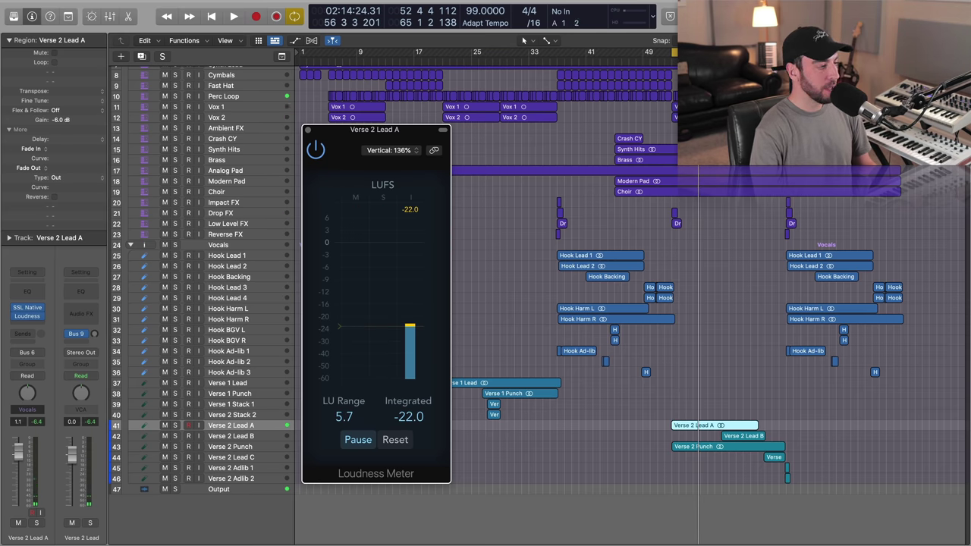
click(236, 207)
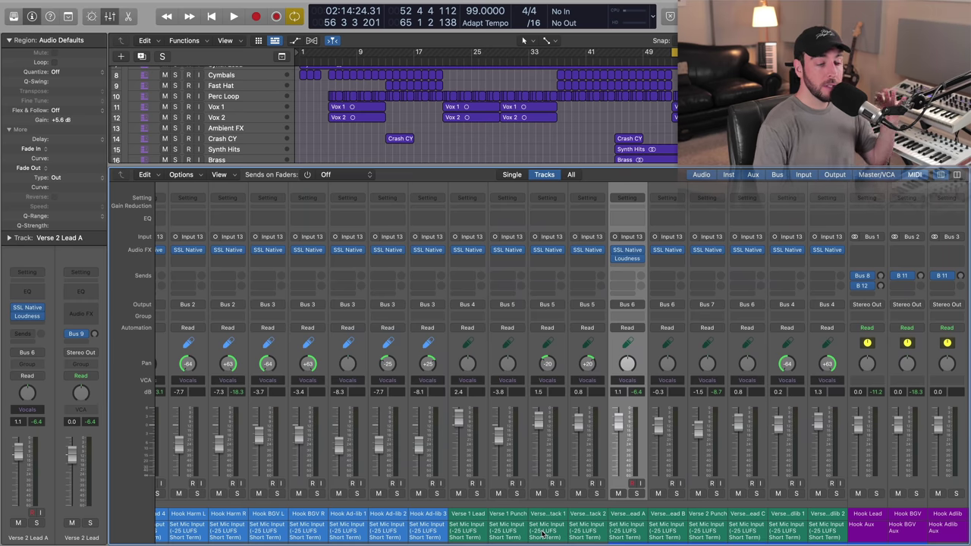
scroll(543, 533, right, 2)
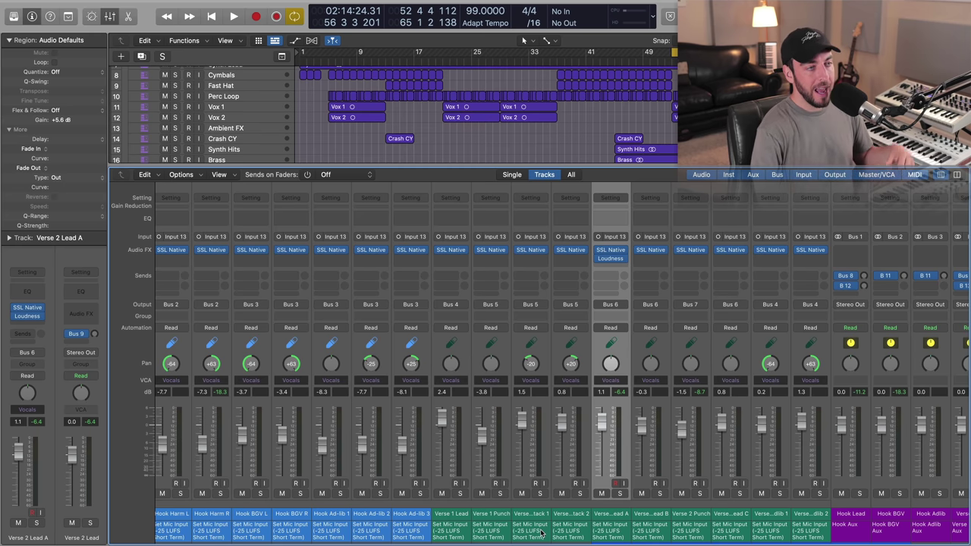
key(x)
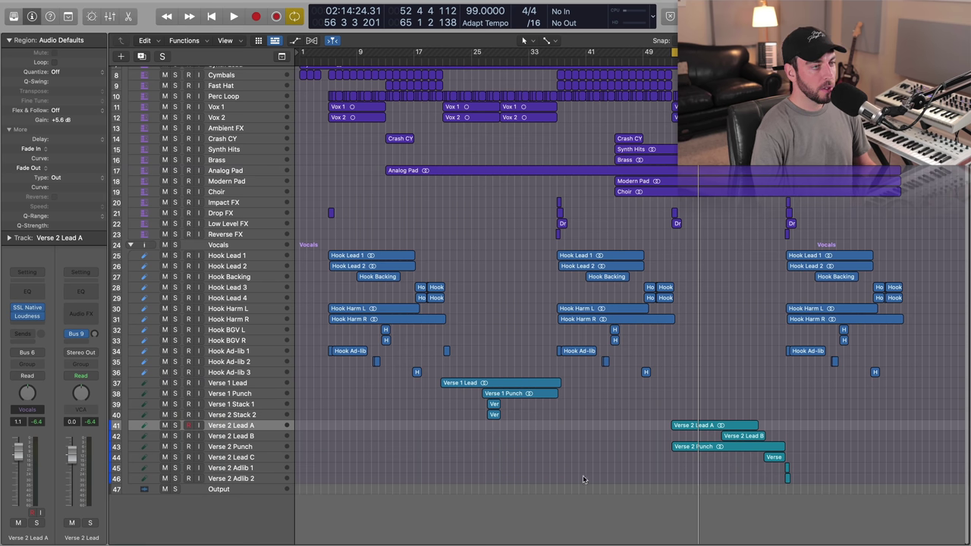
key(x)
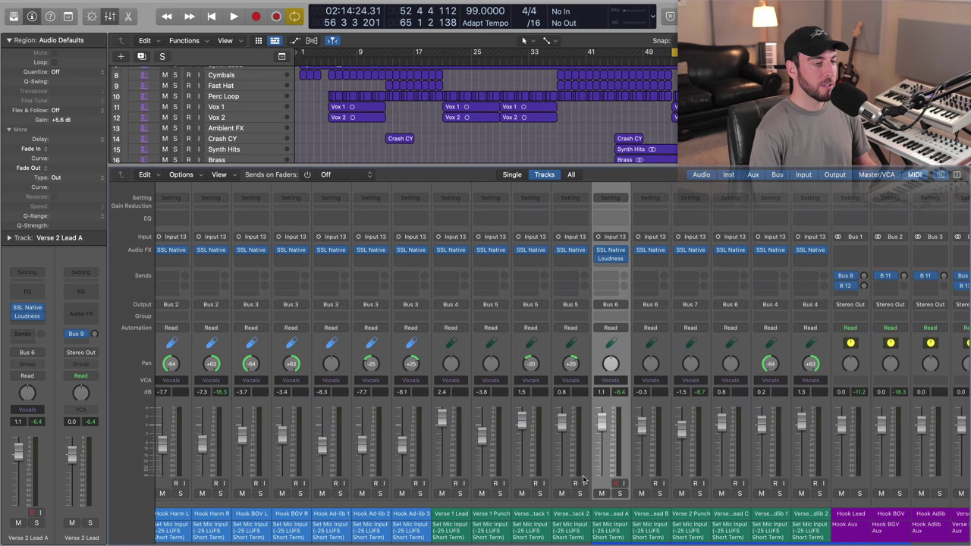
Step: Select a range of mixer channels through the instrumental ones, reduce the selection to Synth Lead, and clear the region selection
scroll(586, 532, left, 1)
scroll(584, 538, left, 1)
click(582, 535)
drag(539, 526, 245, 522)
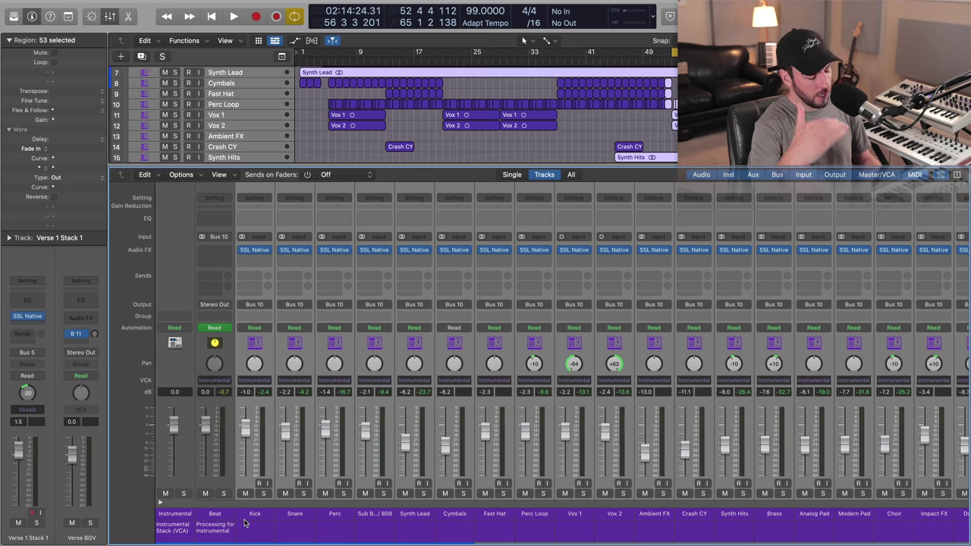
click(429, 529)
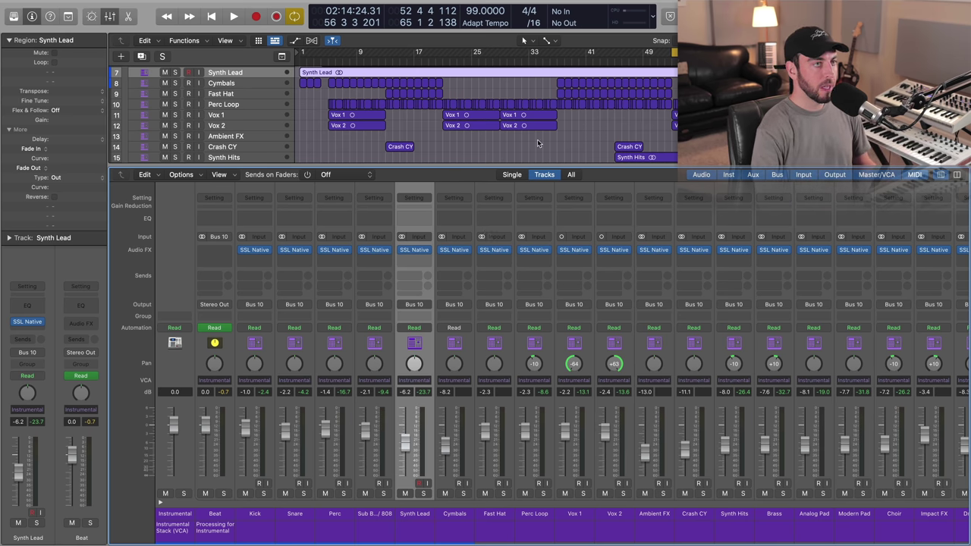
key(x)
click(525, 242)
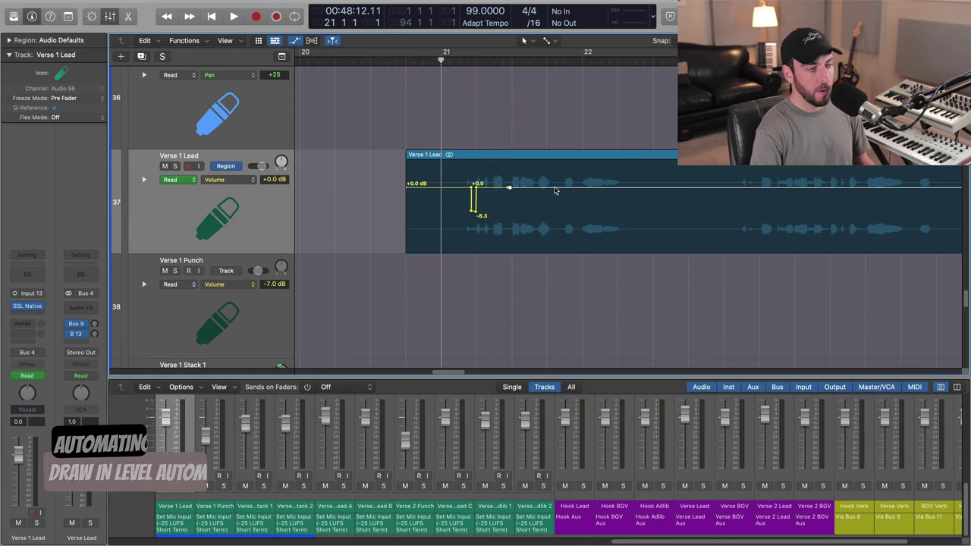
Step: Add volume automation points to the Verse 1 Lead region after bar 21 and lower the line slightly before them
click(553, 187)
click(557, 188)
drag(544, 187, 546, 195)
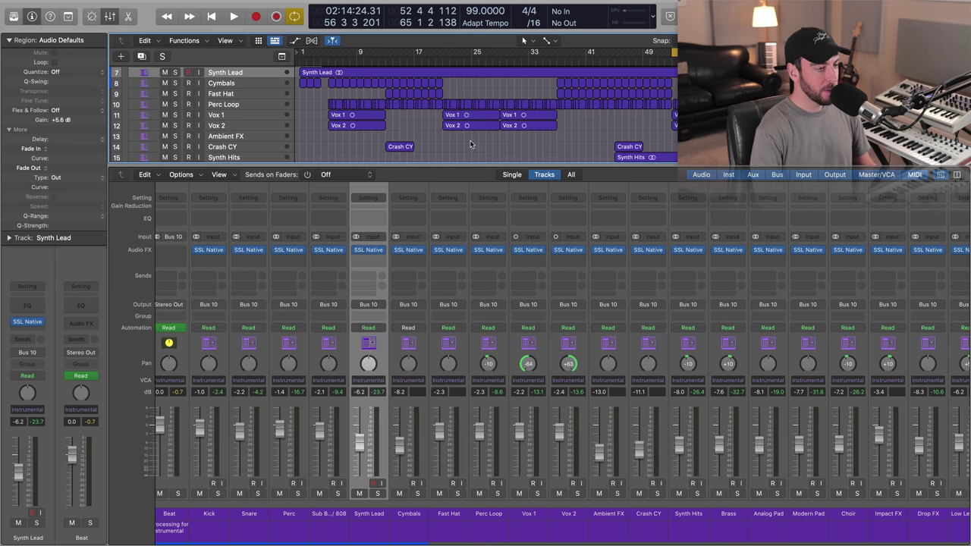
Step: Bypass the SSL Native bus compressor and the Adaptive Limiter on the Output channel
scroll(433, 522, right, 1)
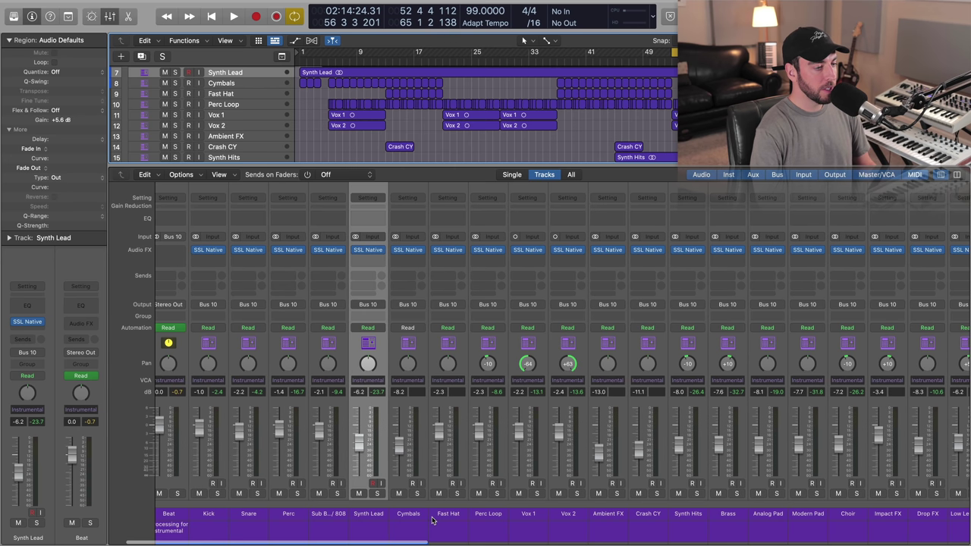
drag(406, 542, 955, 543)
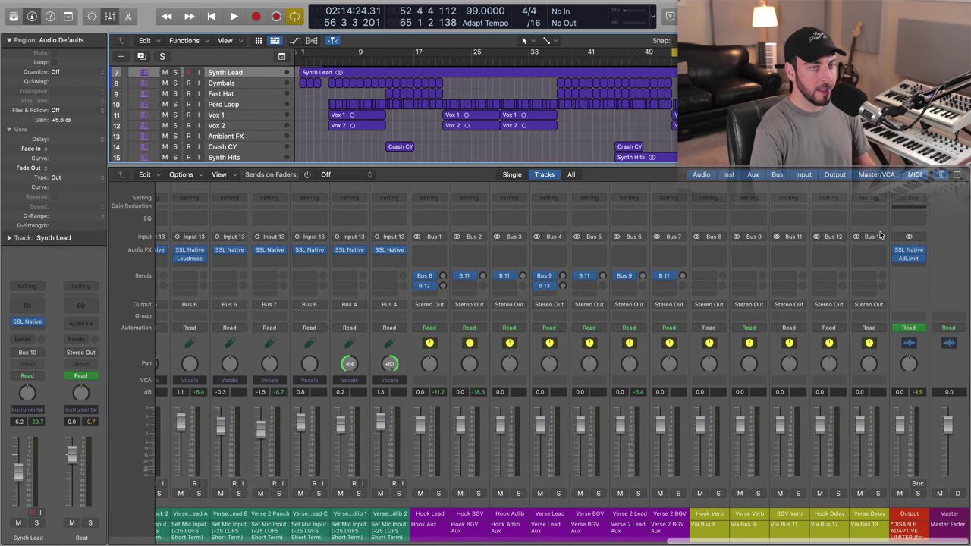
drag(897, 249, 897, 259)
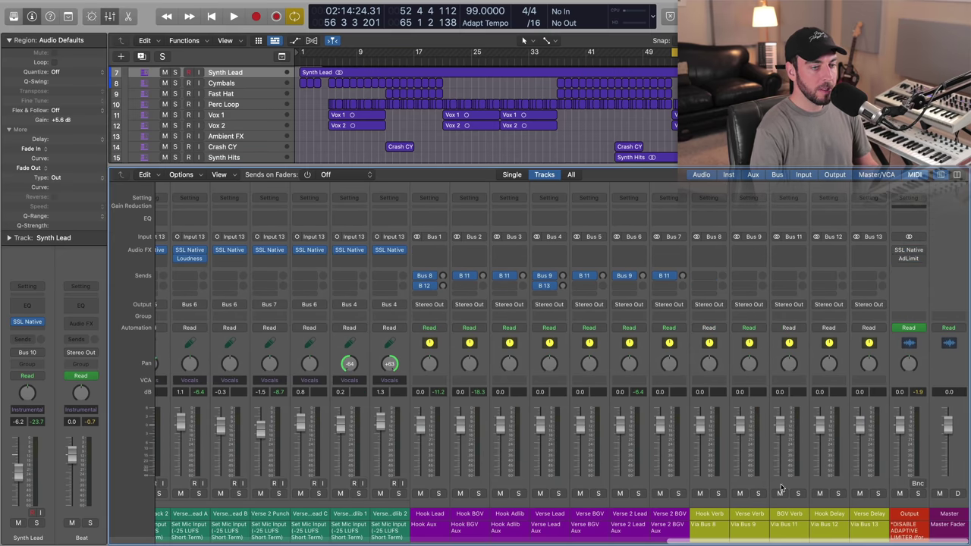
Step: Lower the Vocals VCA fader to -6.2 dB and the Instrumental VCA fader to -6.0 dB
drag(790, 540, 639, 543)
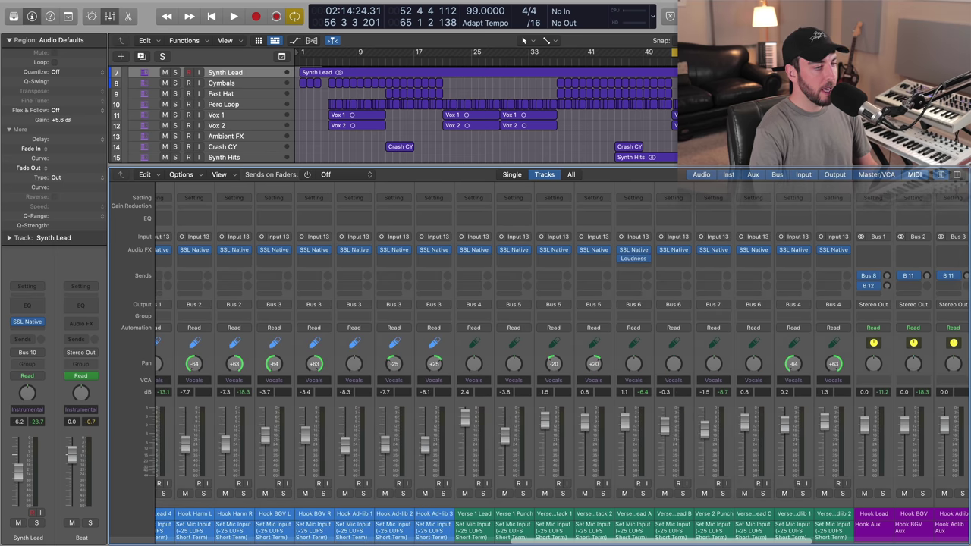
drag(513, 543, 480, 544)
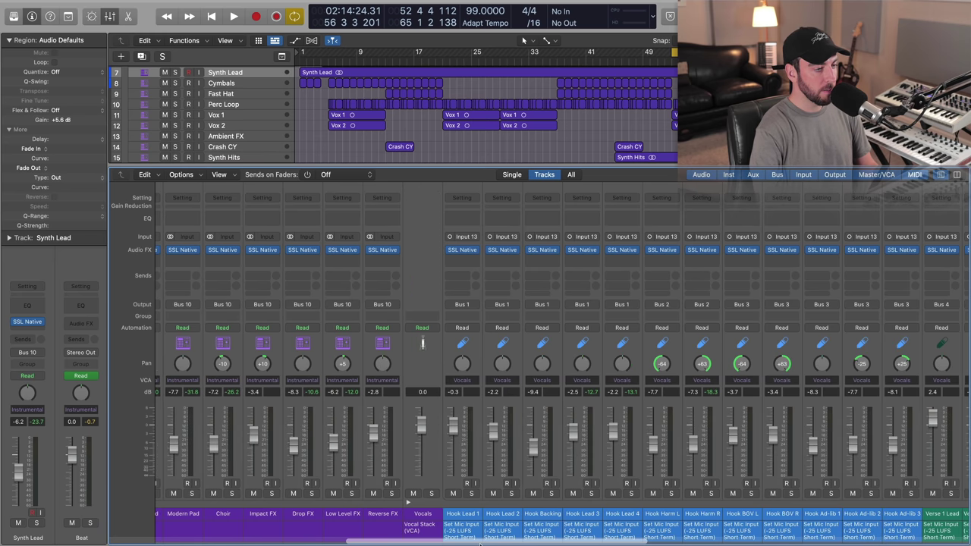
click(433, 528)
drag(421, 426, 421, 442)
drag(415, 543, 140, 543)
drag(175, 425, 174, 443)
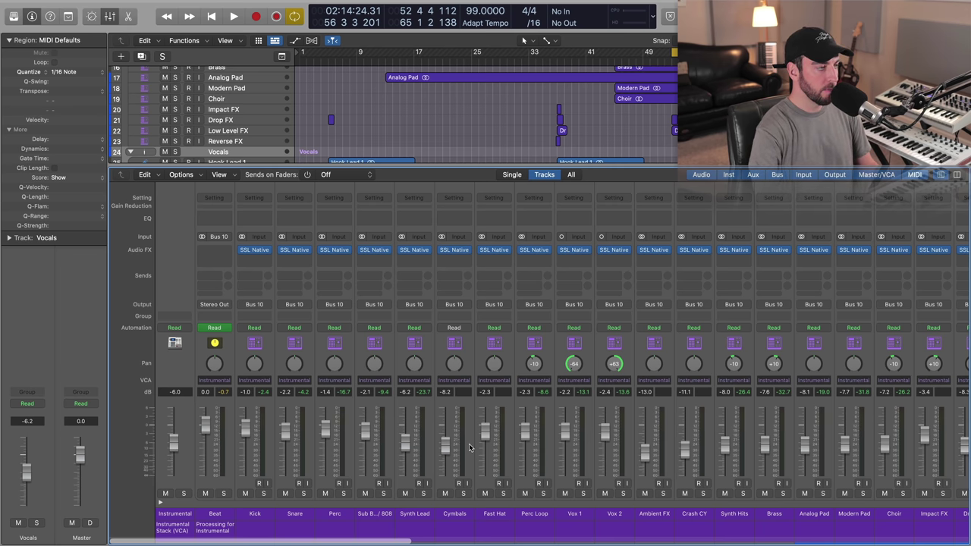
Step: Play the loop to check the peak level on the Output channel's meter, then stop playback
key(space)
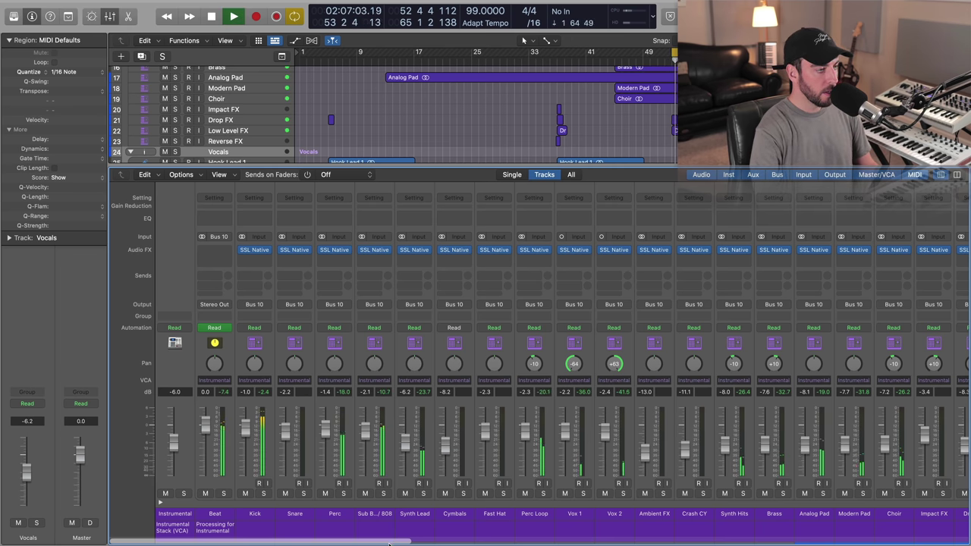
scroll(468, 447, right, 15)
scroll(914, 414, right, 10)
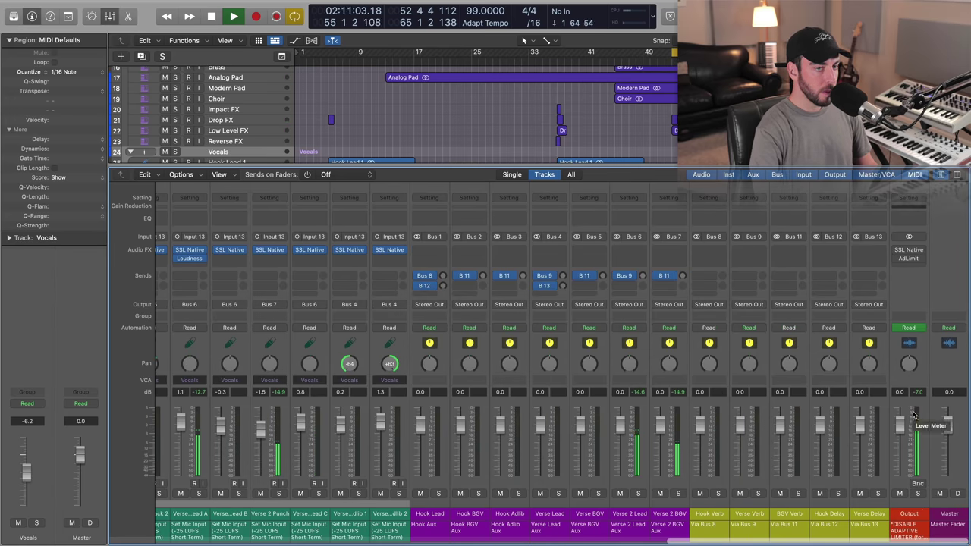
key(space)
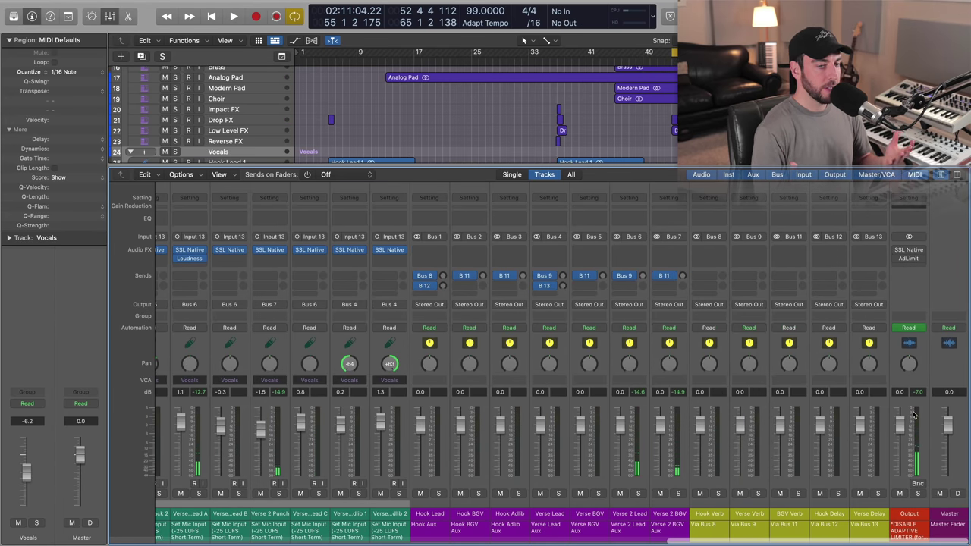
Step: Examine the Adaptive Limiter and SSL Native Bus Compressor 2 on the Output channel, close both, and return to the instrumental channels
click(124, 542)
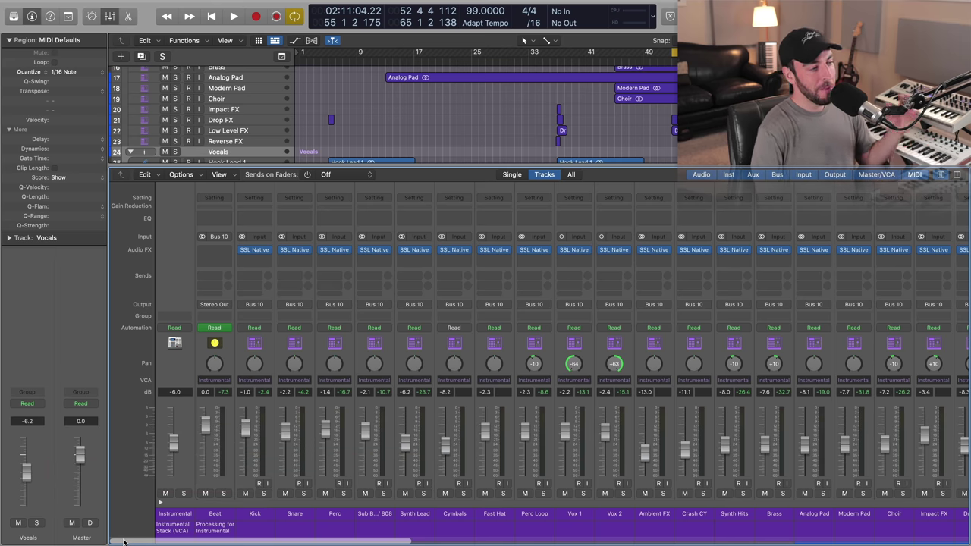
drag(298, 542, 909, 540)
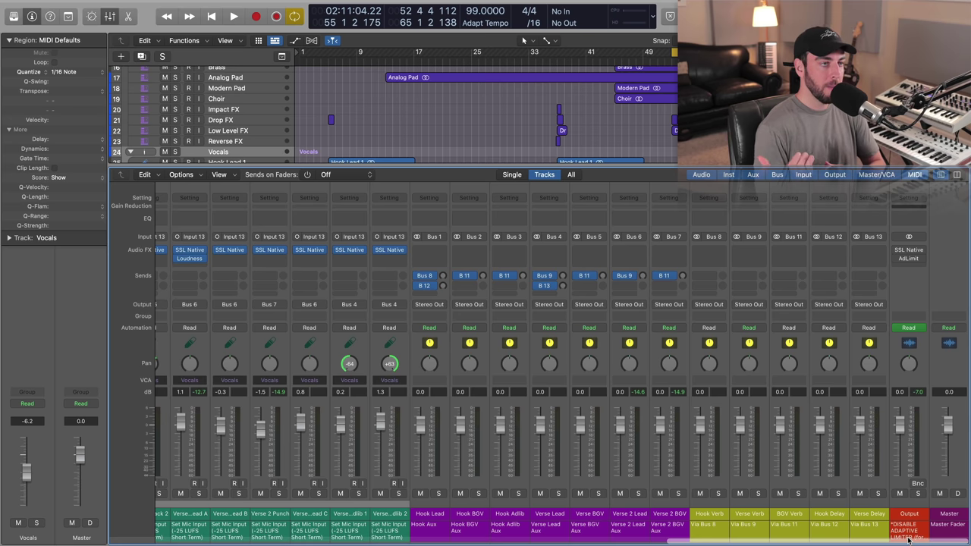
click(910, 258)
drag(505, 155, 513, 159)
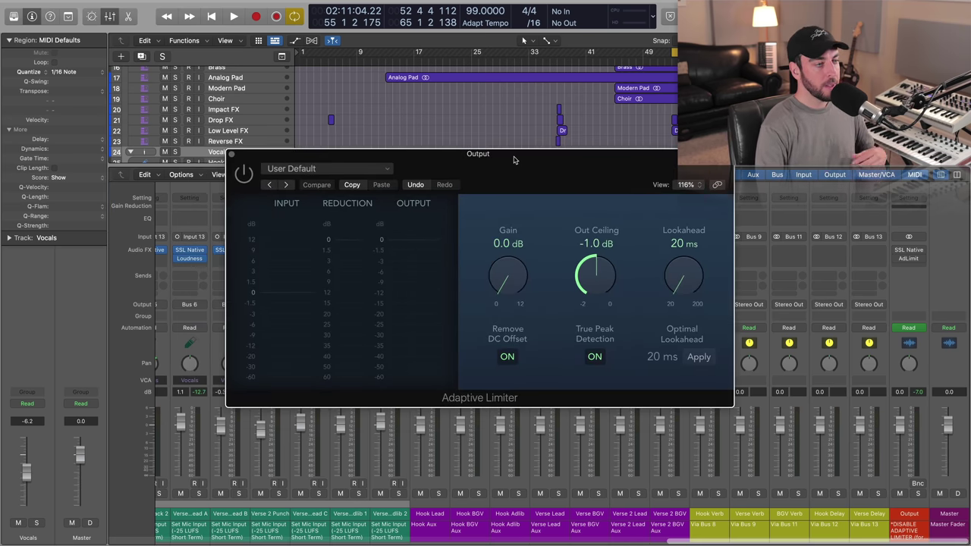
mouse_move(910, 253)
click(909, 251)
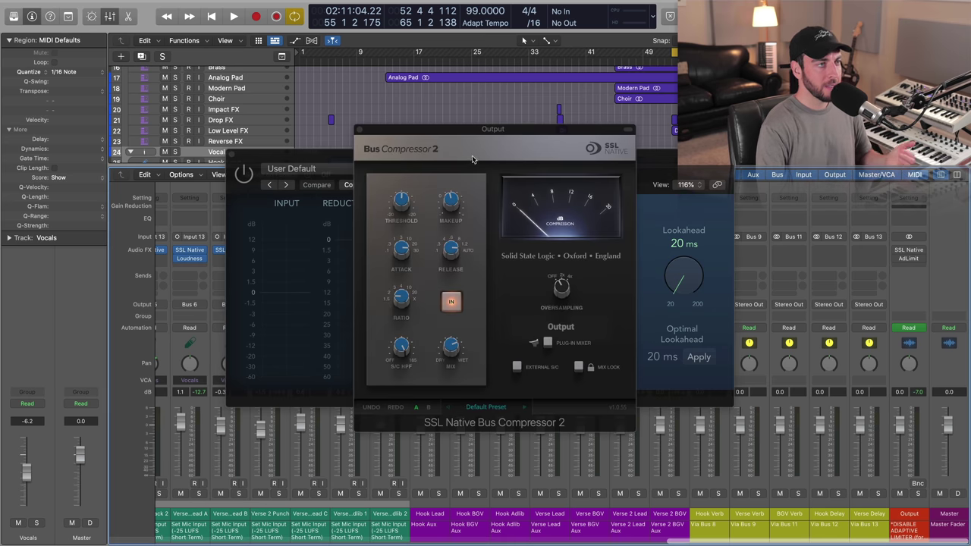
drag(465, 132, 611, 182)
drag(476, 158, 383, 160)
drag(686, 179, 840, 160)
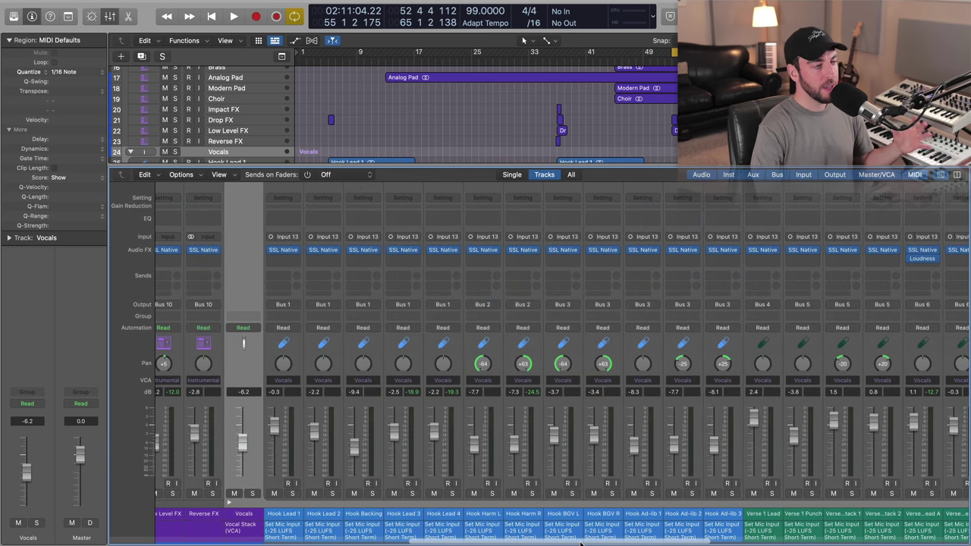
drag(580, 543, 330, 544)
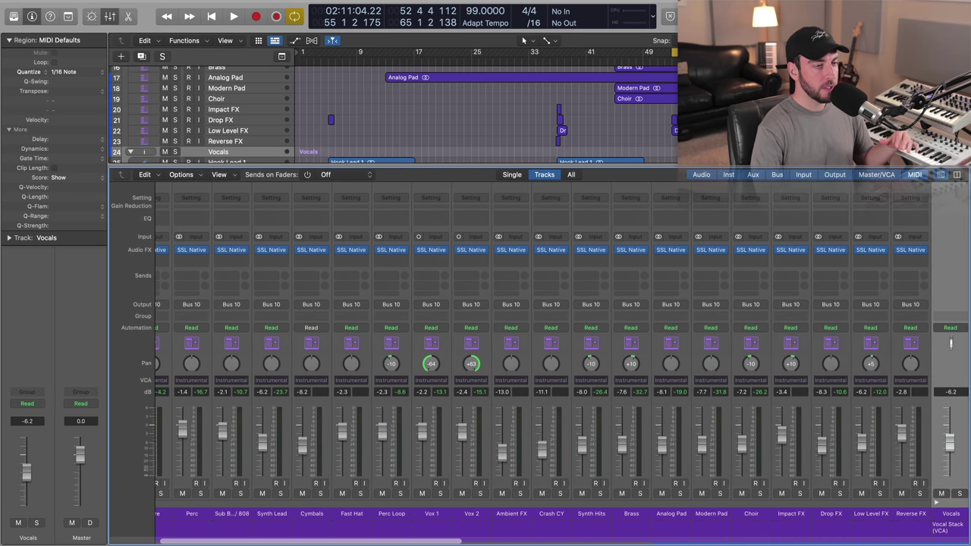